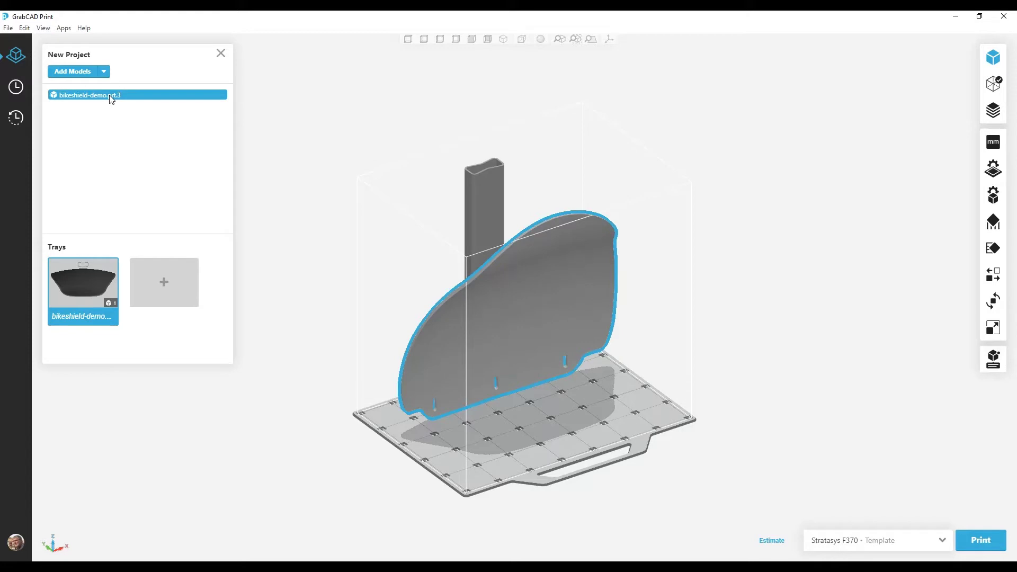
Review the tray settings and the model settings available for the shield.
{"action": "left_click", "coordinate": [681, 295]}
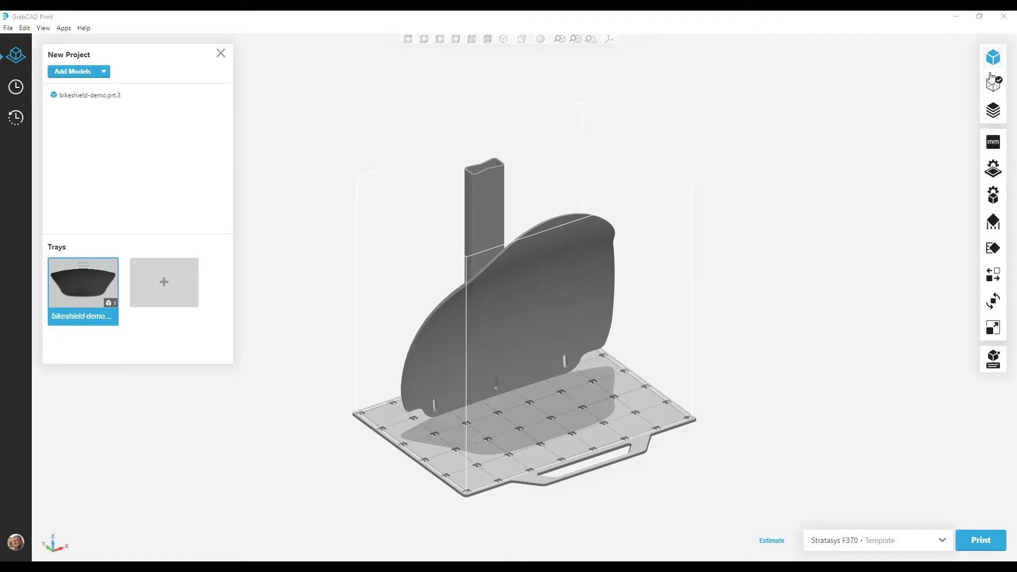
{"action": "mouse_move", "coordinate": [996, 88]}
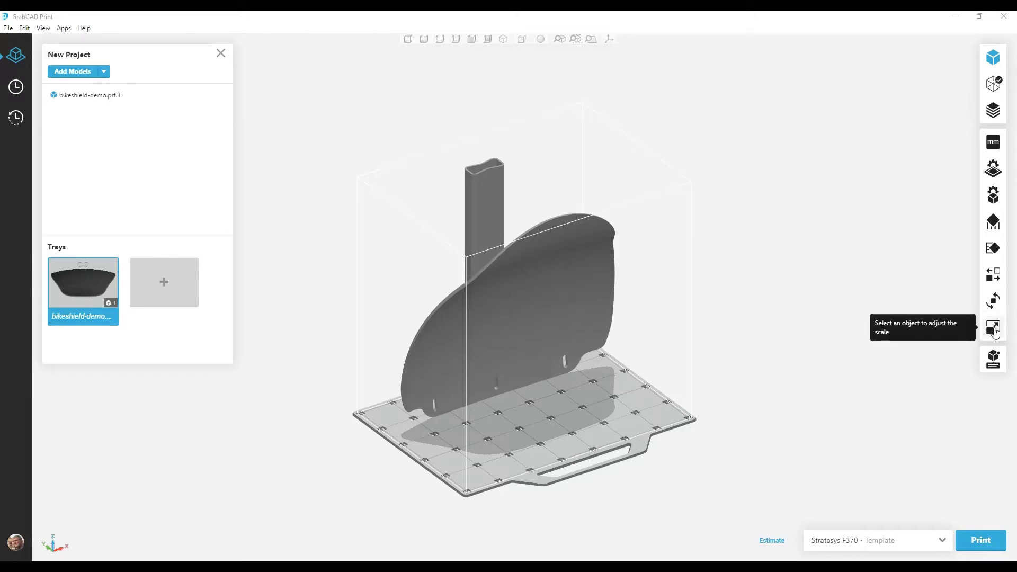
{"action": "left_click", "coordinate": [993, 168]}
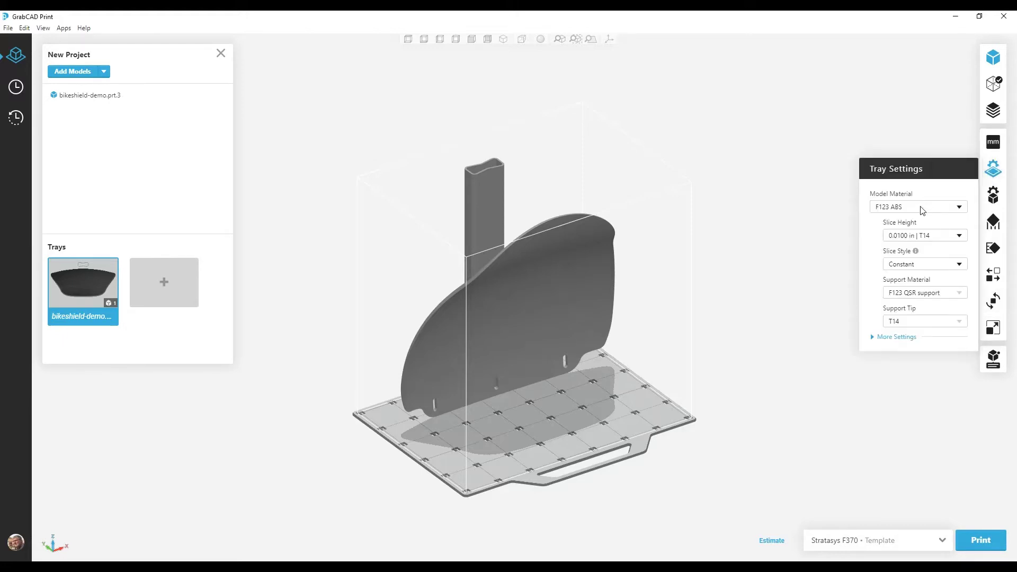
{"action": "left_click", "coordinate": [993, 195]}
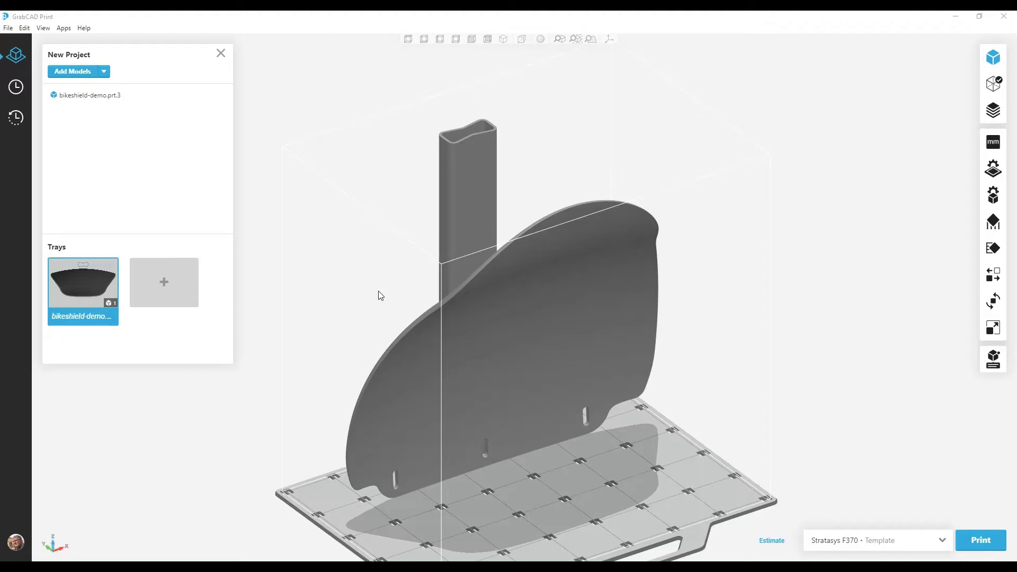
Add a stabilizer to the bikeshield-demo model and raise its height to 11.716 in.
{"action": "left_click", "coordinate": [495, 376]}
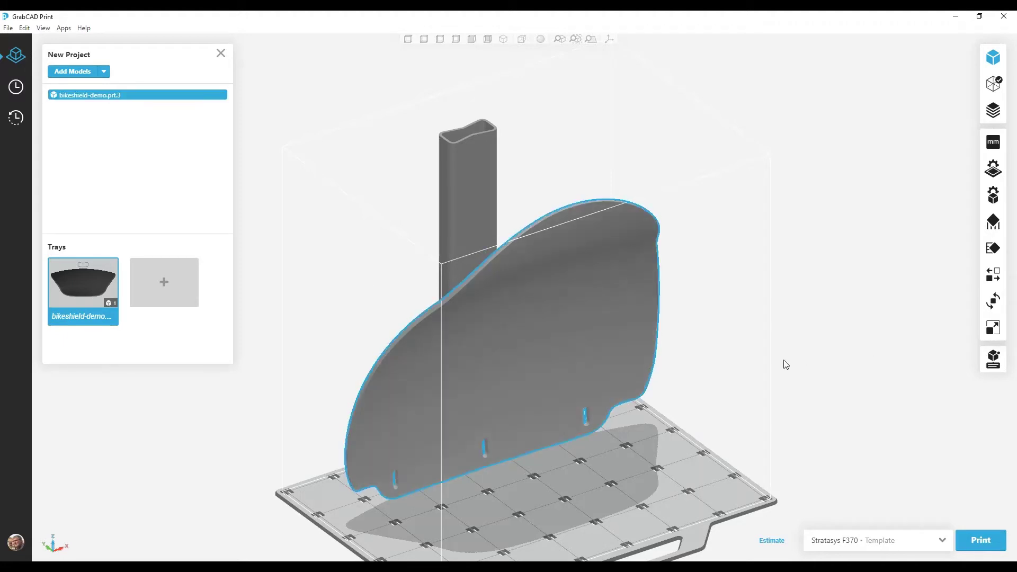
{"action": "left_click", "coordinate": [993, 252]}
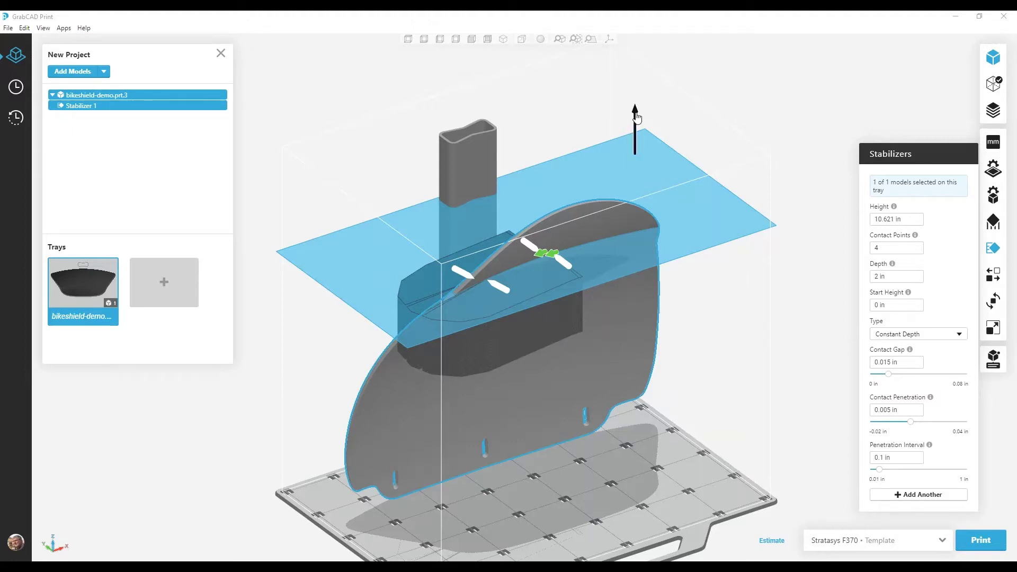
{"action": "left_click_drag", "start_coordinate": [637, 117], "coordinate": [638, 91]}
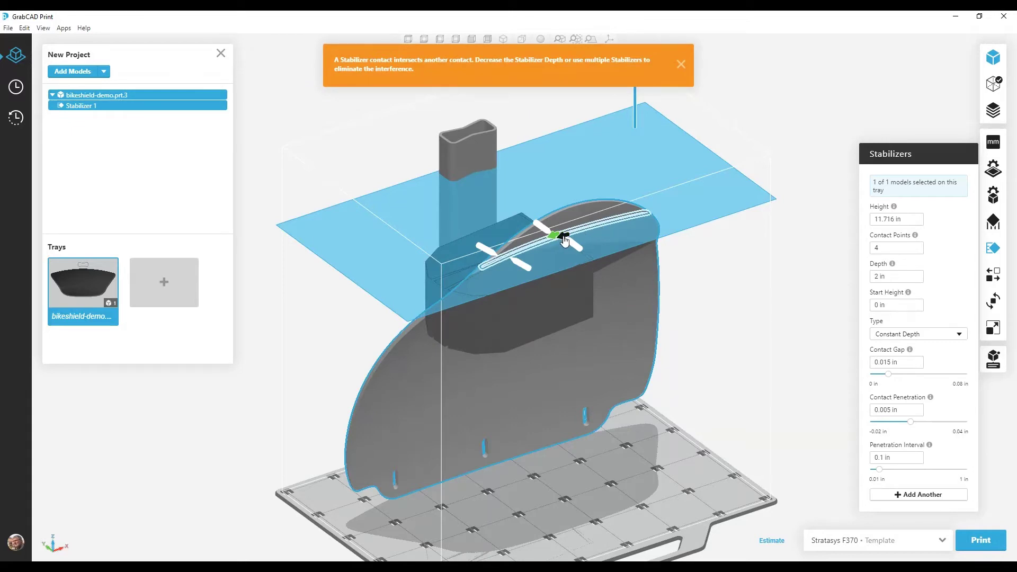
Spread the stabilizer's contact points along the shield's curved upper section and fine-tune its height to 11.76 in.
{"action": "mouse_move", "coordinate": [564, 241]}
{"action": "left_mouse_down"}
{"action": "mouse_move", "coordinate": [635, 218]}
{"action": "mouse_move", "coordinate": [647, 231]}
{"action": "left_mouse_up"}
{"action": "left_click_drag", "start_coordinate": [554, 238], "coordinate": [496, 280]}
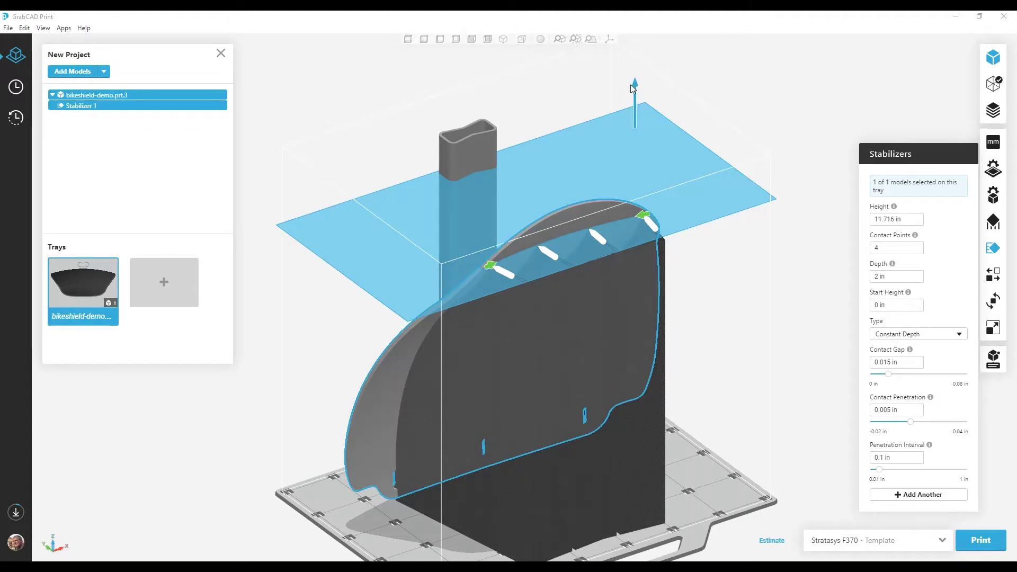
{"action": "mouse_move", "coordinate": [636, 92]}
{"action": "left_mouse_down"}
{"action": "mouse_move", "coordinate": [650, 139]}
{"action": "mouse_move", "coordinate": [635, 95]}
{"action": "left_mouse_up"}
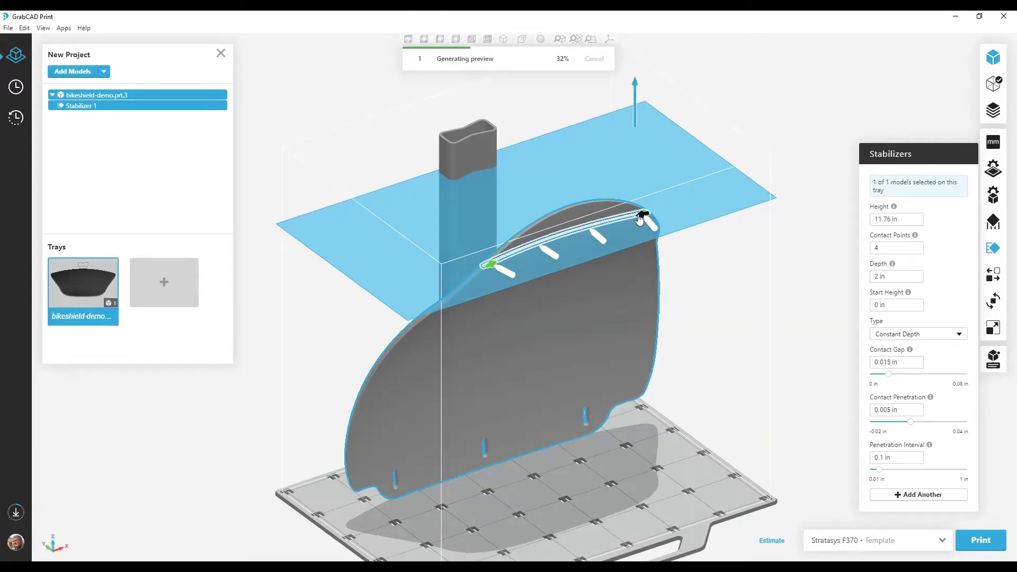
{"action": "left_click_drag", "start_coordinate": [639, 219], "coordinate": [636, 220]}
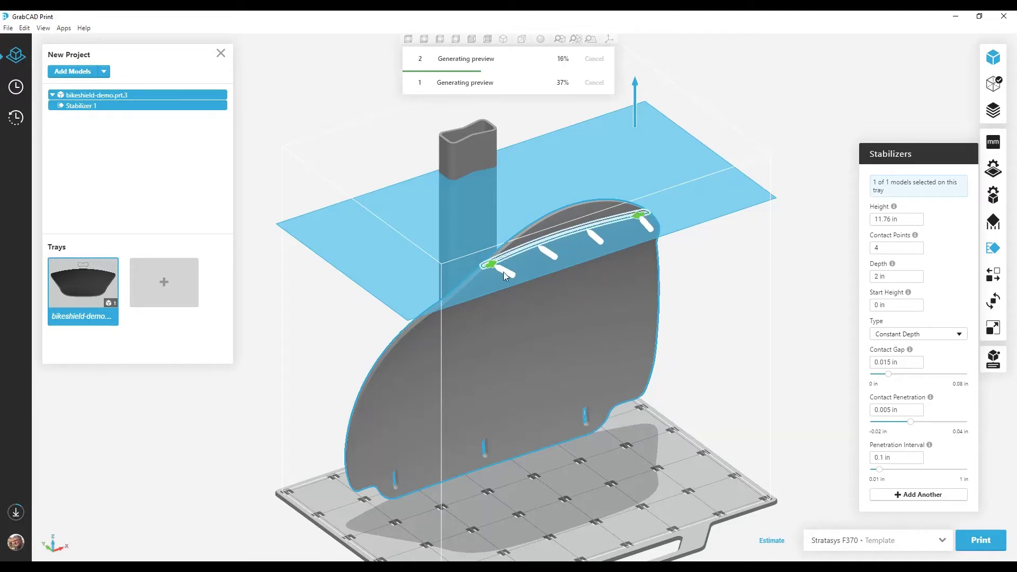
{"action": "left_click_drag", "start_coordinate": [492, 270], "coordinate": [492, 269]}
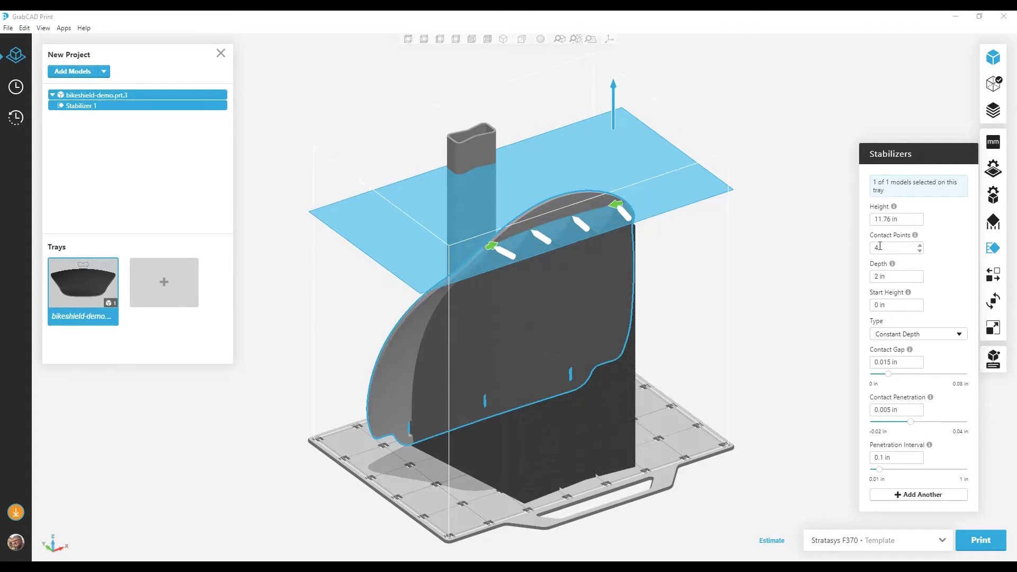
Set the stabilizer's number of contact points to 3.
{"action": "left_click_drag", "start_coordinate": [886, 244], "coordinate": [868, 245]}
{"action": "type", "text": "21"}
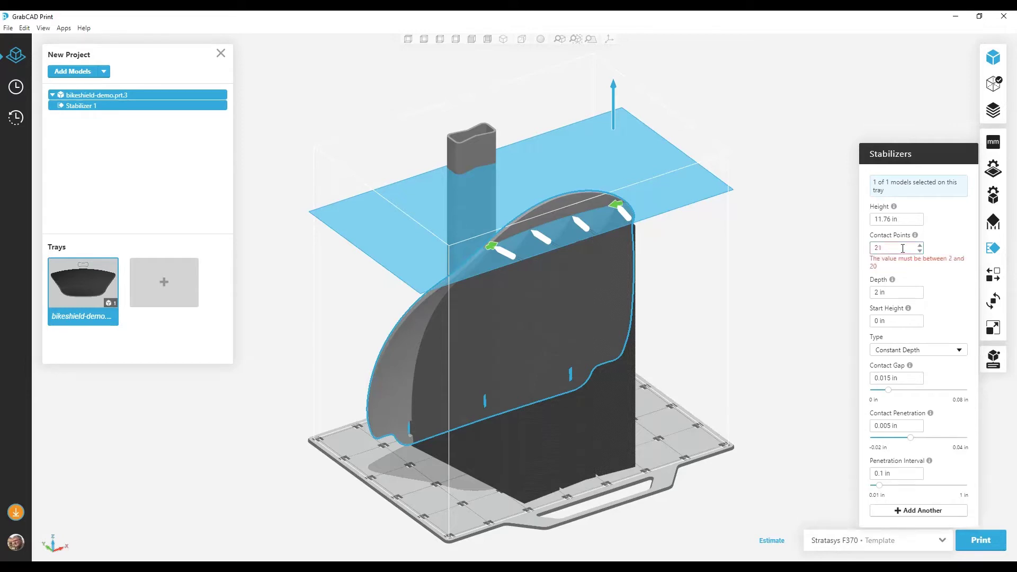
{"action": "left_click_drag", "start_coordinate": [883, 248], "coordinate": [874, 247]}
{"action": "type", "text": "8"}
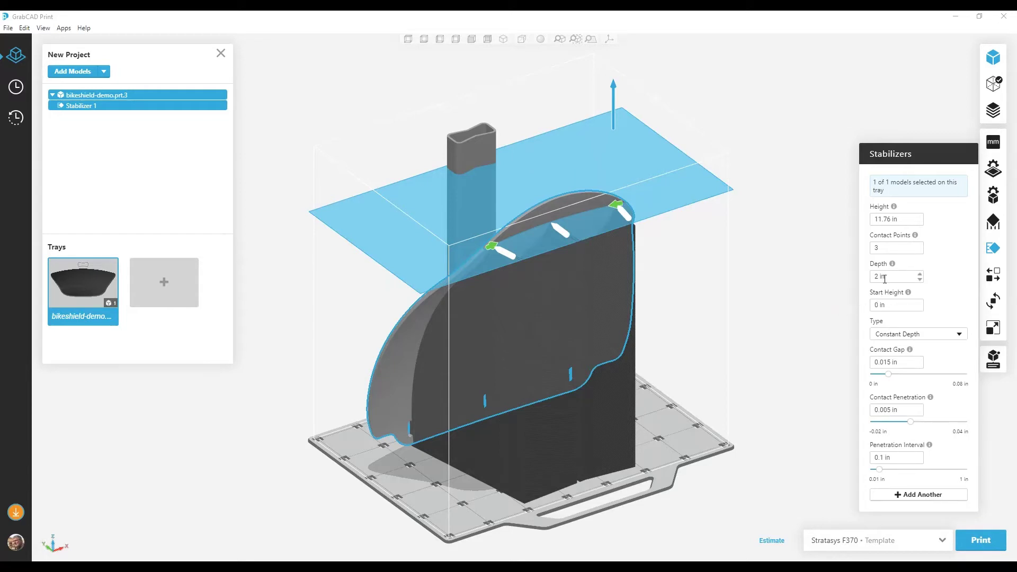
Set the stabilizer's depth to 1 in and its type to Flat Back.
{"action": "left_click_drag", "start_coordinate": [879, 276], "coordinate": [869, 280]}
{"action": "type", "text": "1"}
{"action": "key", "text": "Return"}
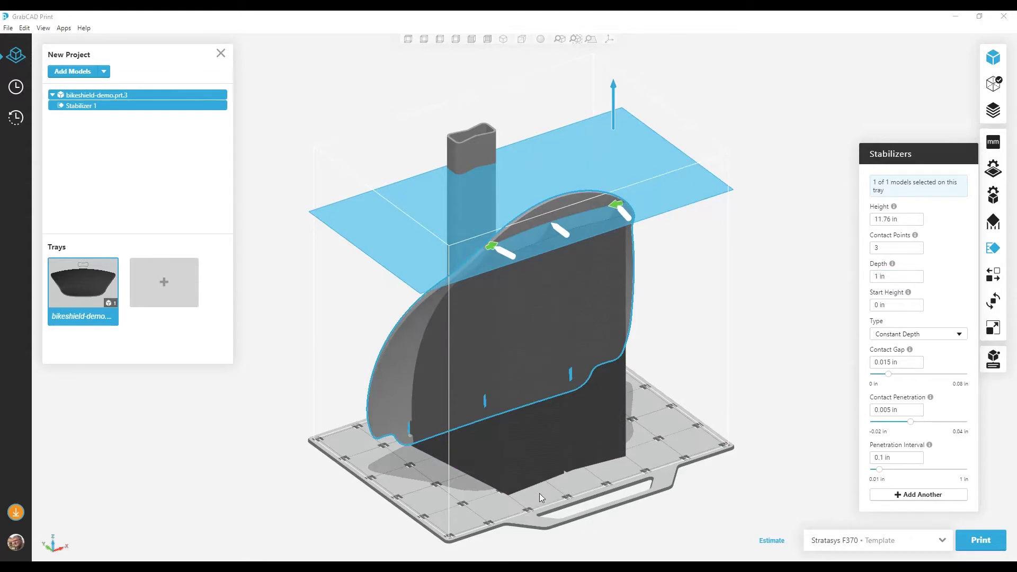
{"action": "left_click", "coordinate": [935, 337]}
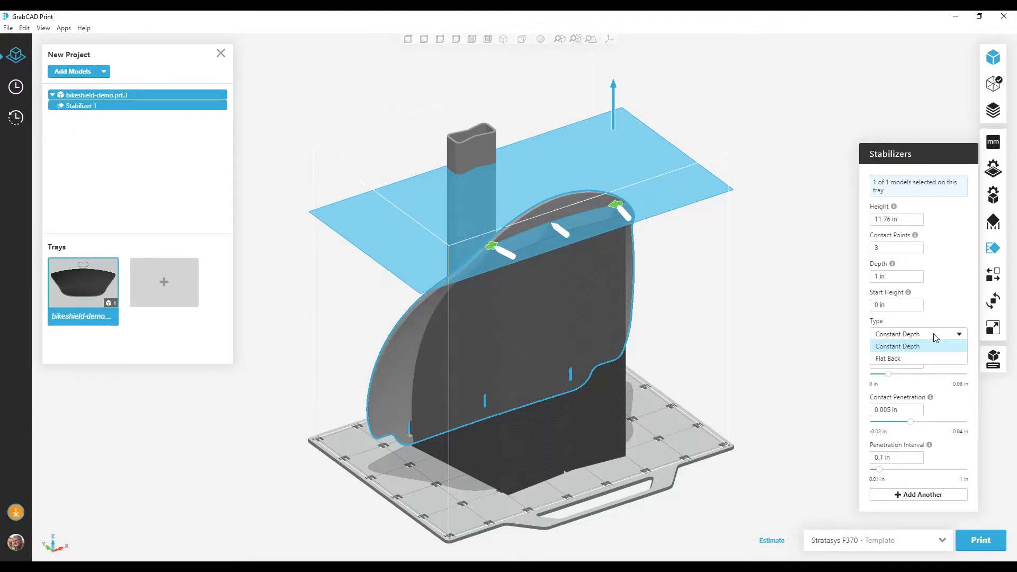
{"action": "left_click", "coordinate": [920, 360]}
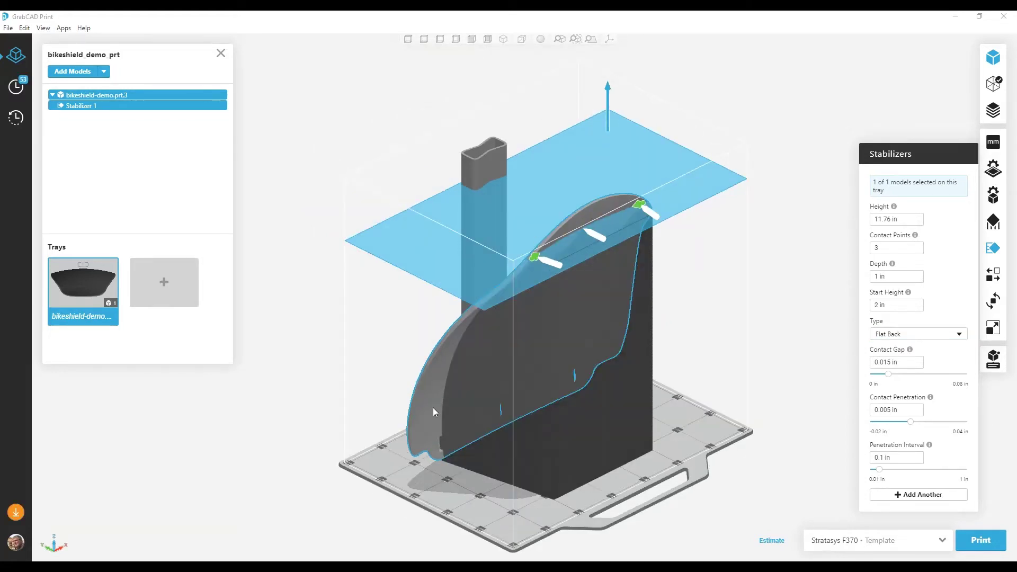
Set the stabilizer's contact gap to 0.030 in.
{"action": "scroll", "coordinate": [455, 411], "scroll_direction": "up", "scroll_amount": 1}
{"action": "scroll", "coordinate": [455, 407], "scroll_direction": "up", "scroll_amount": 6}
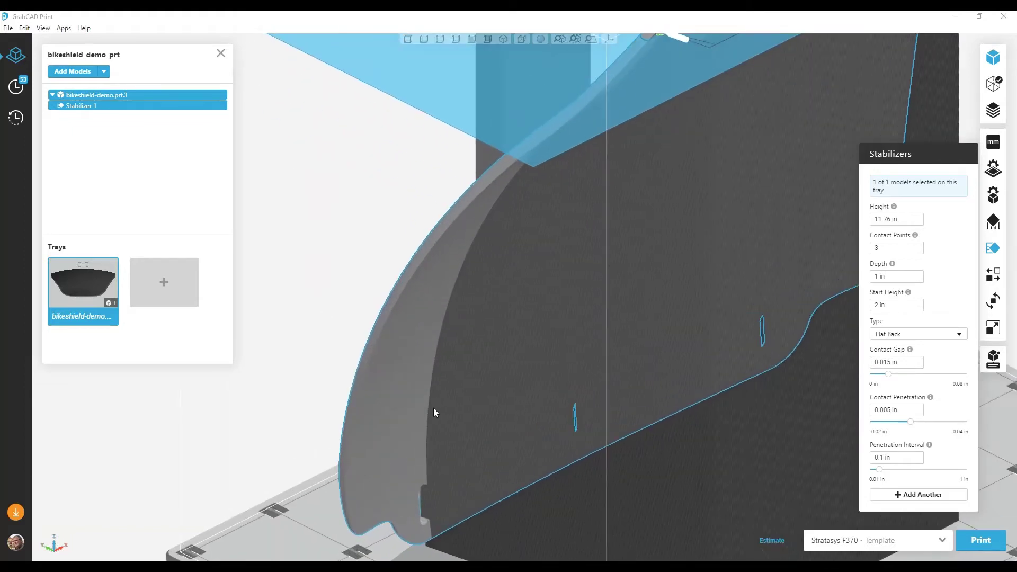
{"action": "scroll", "coordinate": [436, 409], "scroll_direction": "up", "scroll_amount": 6}
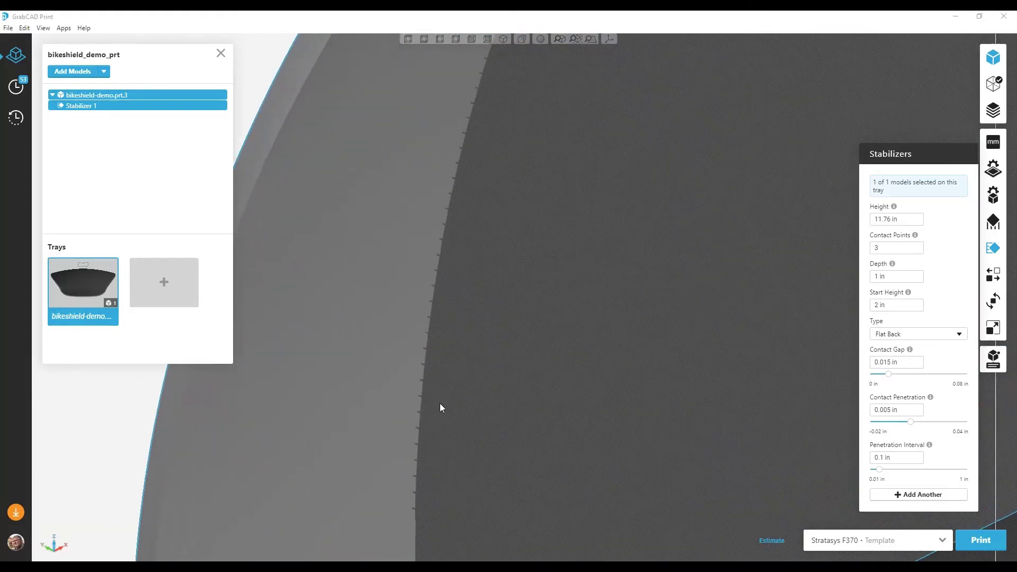
{"action": "scroll", "coordinate": [439, 407], "scroll_direction": "up", "scroll_amount": 3}
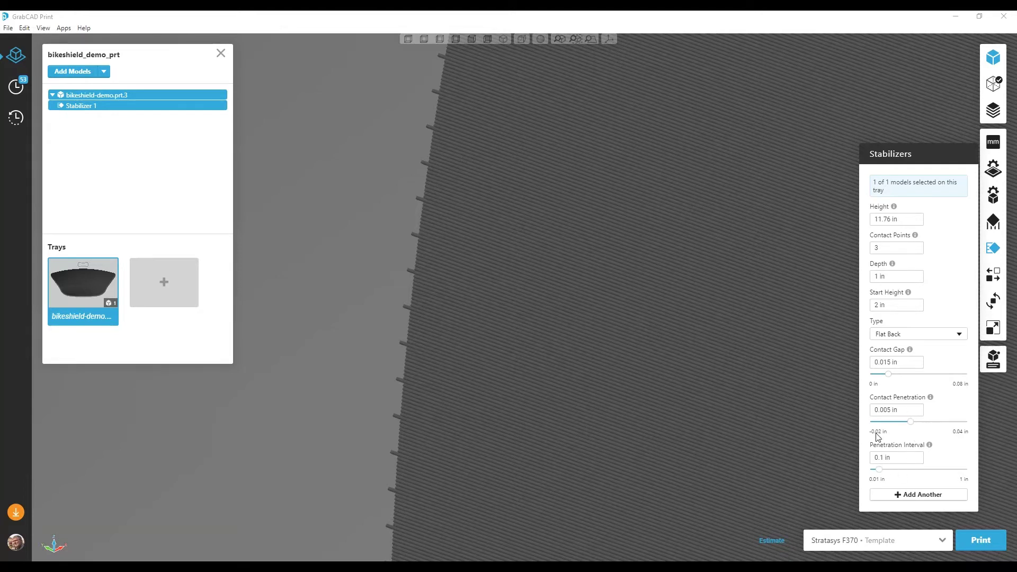
{"action": "left_click", "coordinate": [909, 365]}
{"action": "left_click", "coordinate": [903, 460]}
{"action": "left_click", "coordinate": [893, 364]}
{"action": "key", "text": "BackSpace"}
{"action": "key", "text": "BackSpace"}
{"action": "key", "text": "BackSpace"}
{"action": "type", "text": "30"}
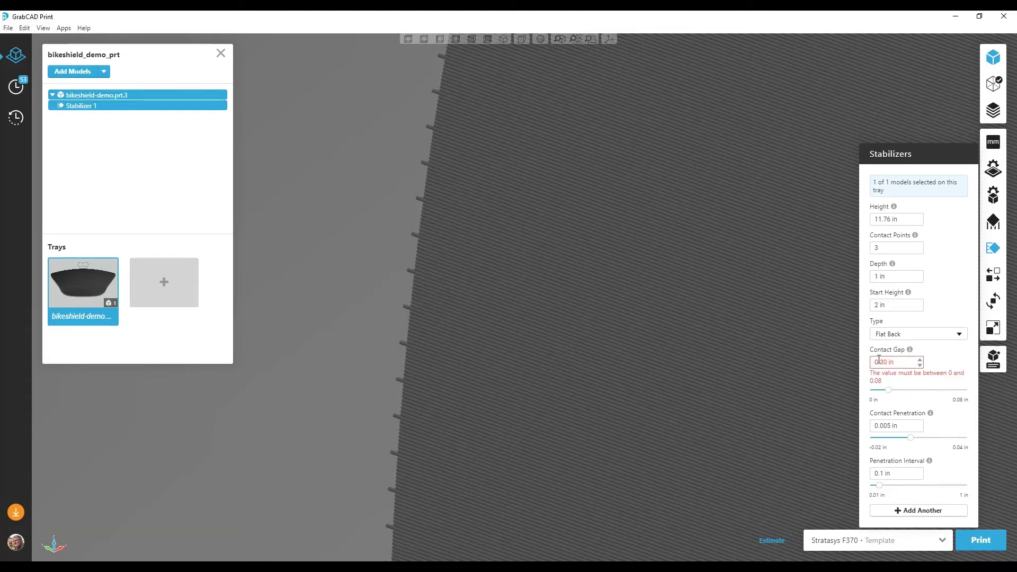
{"action": "left_click", "coordinate": [881, 361]}
{"action": "type", "text": "0"}
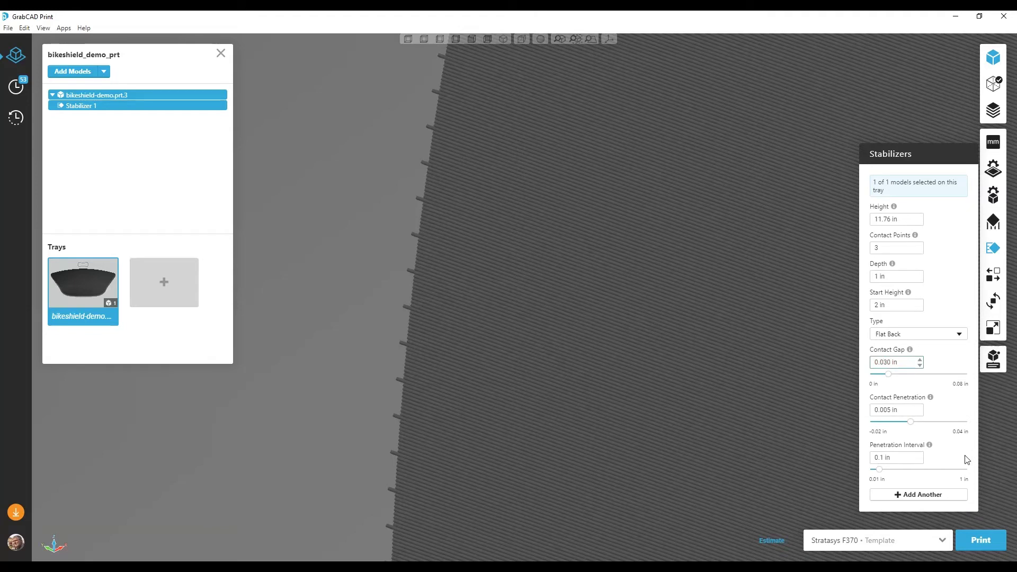
Set the stabilizer's penetration interval to 0.5 in and close the stabilizer settings.
{"action": "left_click", "coordinate": [882, 457]}
{"action": "key", "text": "BackSpace"}
{"action": "type", "text": "5"}
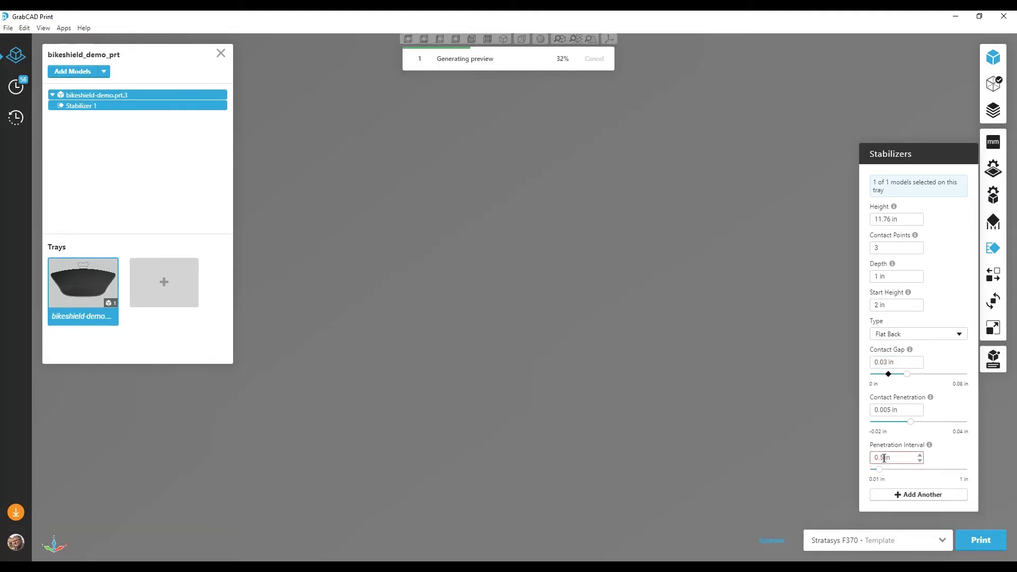
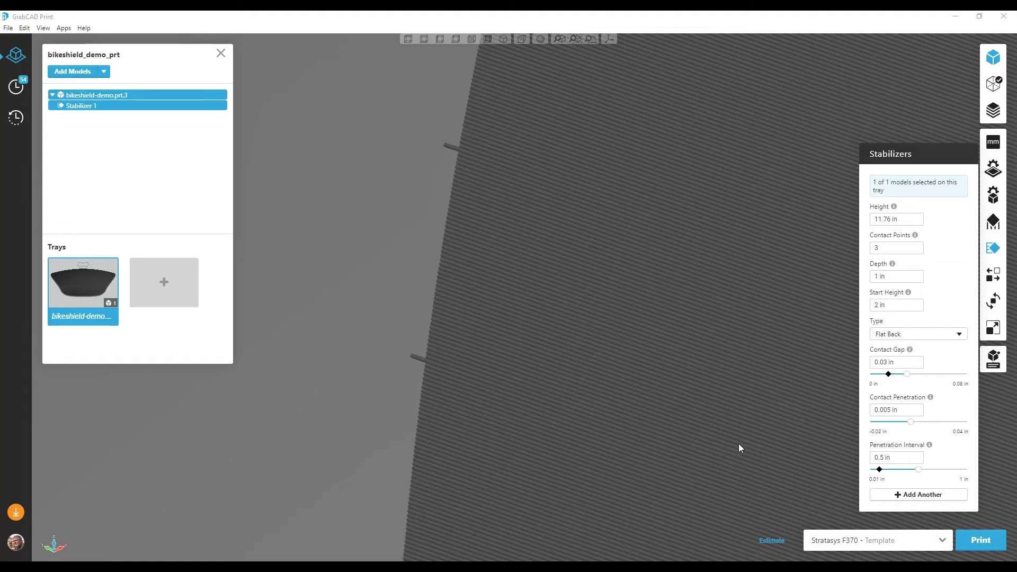
{"action": "left_click", "coordinate": [995, 249]}
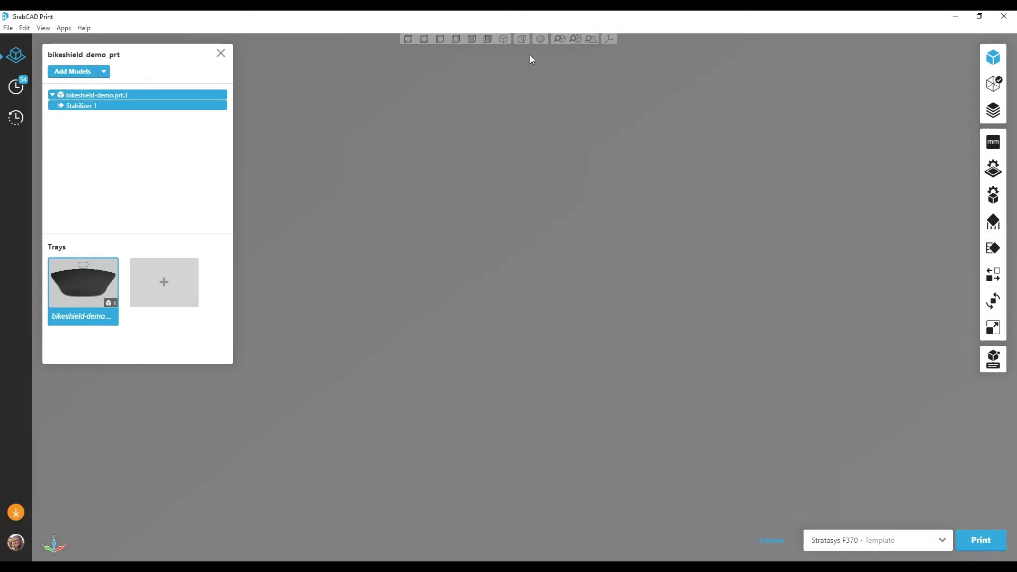
Reopen Stabilizer 1 for editing and raise its height to 12.883 in.
{"action": "left_click", "coordinate": [502, 39]}
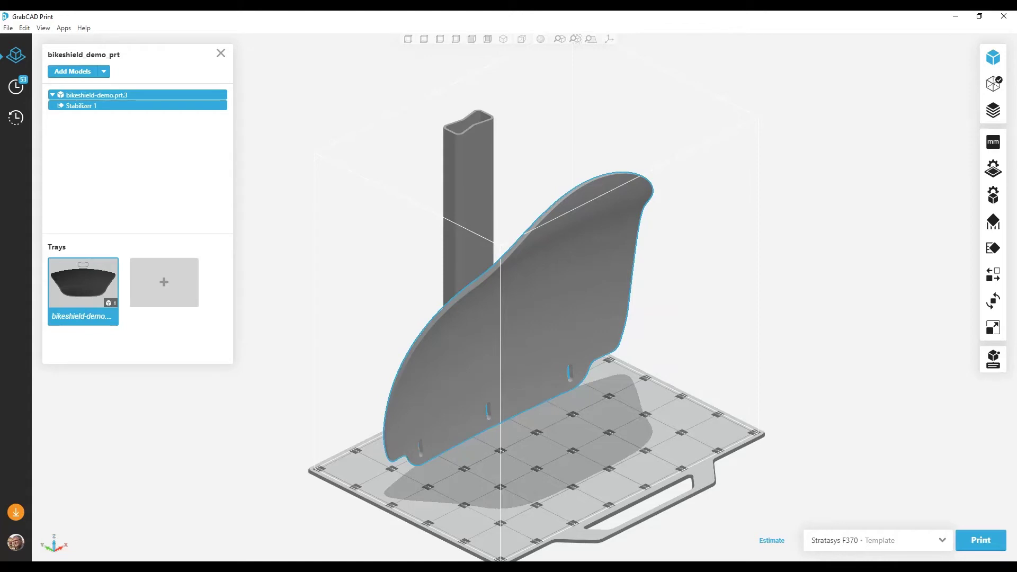
{"action": "right_click", "coordinate": [75, 110]}
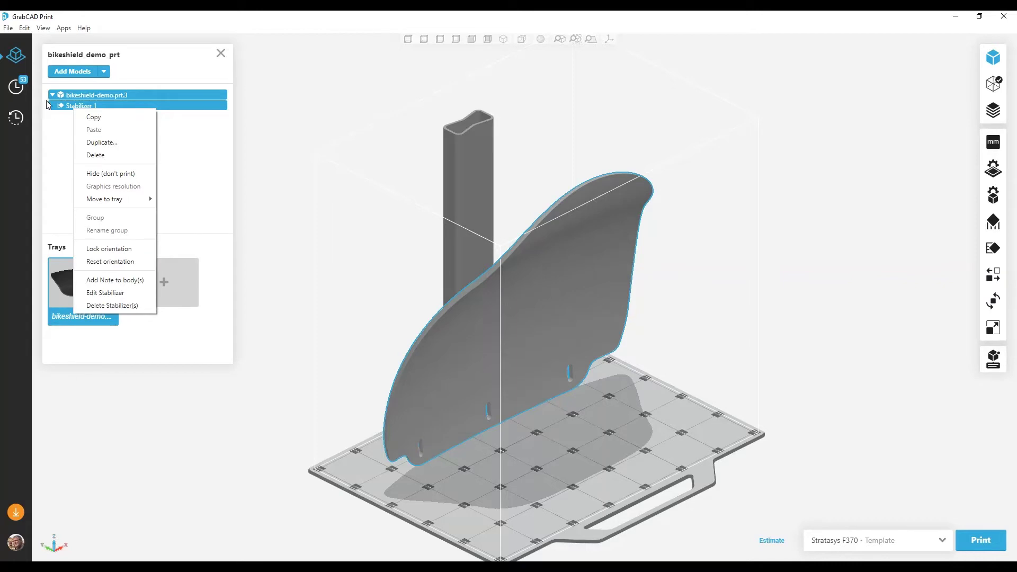
{"action": "left_click", "coordinate": [68, 109]}
{"action": "double_click", "coordinate": [68, 109]}
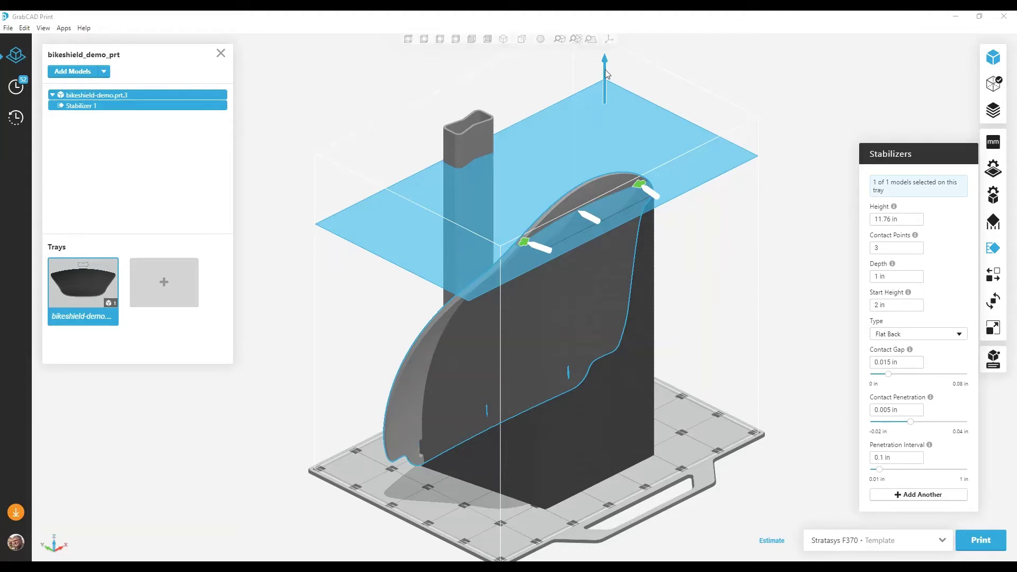
{"action": "mouse_move", "coordinate": [605, 74]}
{"action": "left_mouse_down"}
{"action": "mouse_move", "coordinate": [600, 45]}
{"action": "mouse_move", "coordinate": [609, 85]}
{"action": "left_mouse_up"}
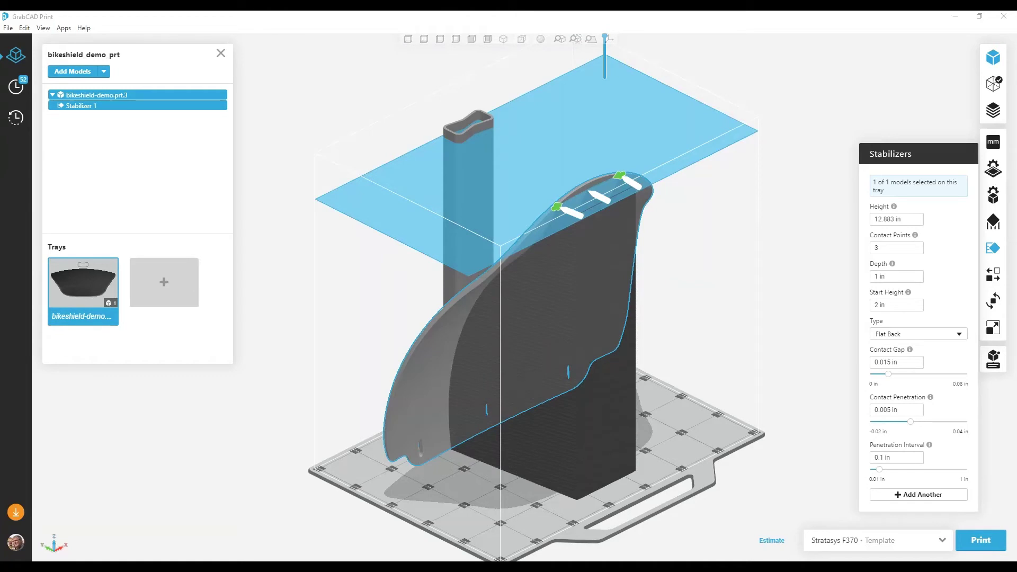
Add a second stabilizer to the shield and lower its height to 7.493 in.
{"action": "right_click_drag", "start_coordinate": [722, 358], "coordinate": [529, 345]}
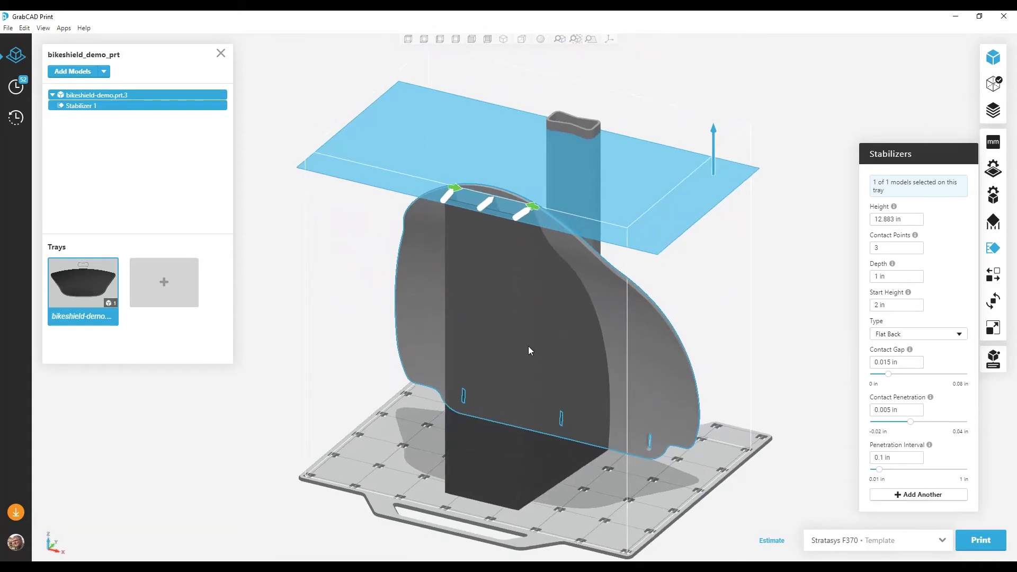
{"action": "left_click", "coordinate": [918, 496]}
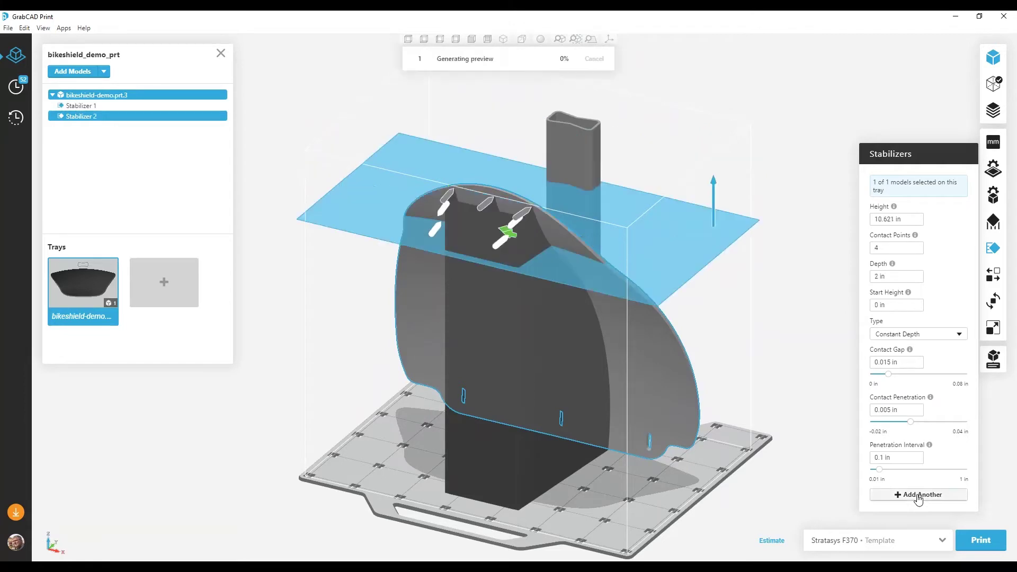
{"action": "left_click_drag", "start_coordinate": [715, 177], "coordinate": [726, 250]}
Spread the second stabilizer's contact points along the shield's sloping side, beside the first stabilizer.
{"action": "left_click_drag", "start_coordinate": [533, 277], "coordinate": [654, 319]}
{"action": "left_click_drag", "start_coordinate": [534, 284], "coordinate": [593, 306]}
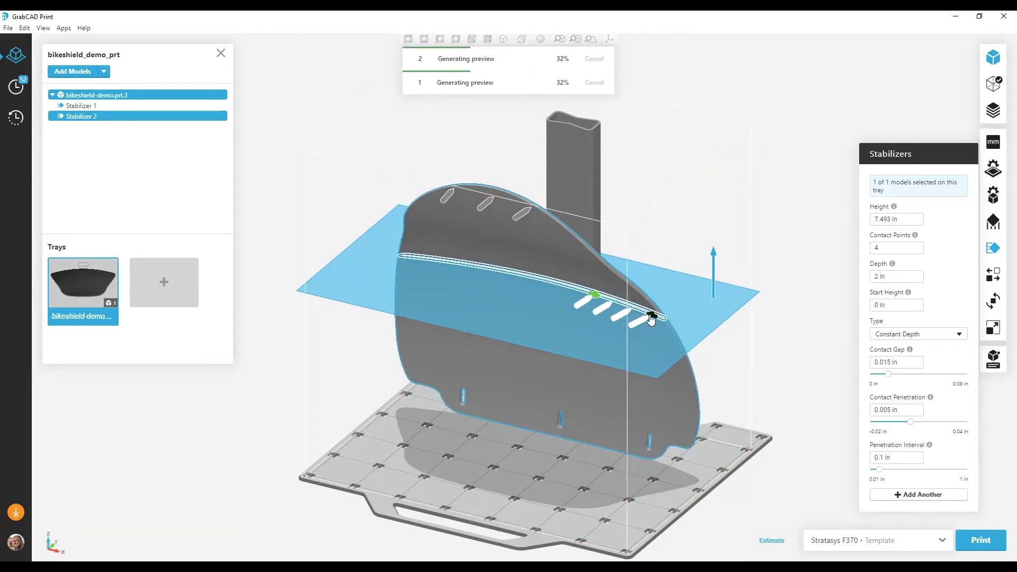
{"action": "left_click_drag", "start_coordinate": [656, 320], "coordinate": [658, 320]}
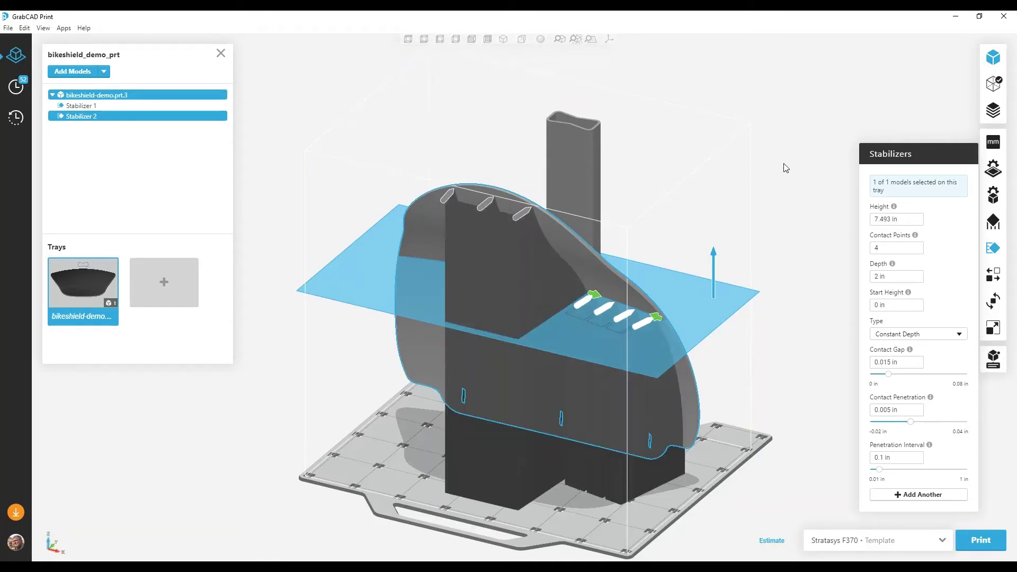
Add a third stabilizer at a height of 7.169 in, with its contact points on the shield's opposite side.
{"action": "right_click_drag", "start_coordinate": [597, 296], "coordinate": [645, 316]}
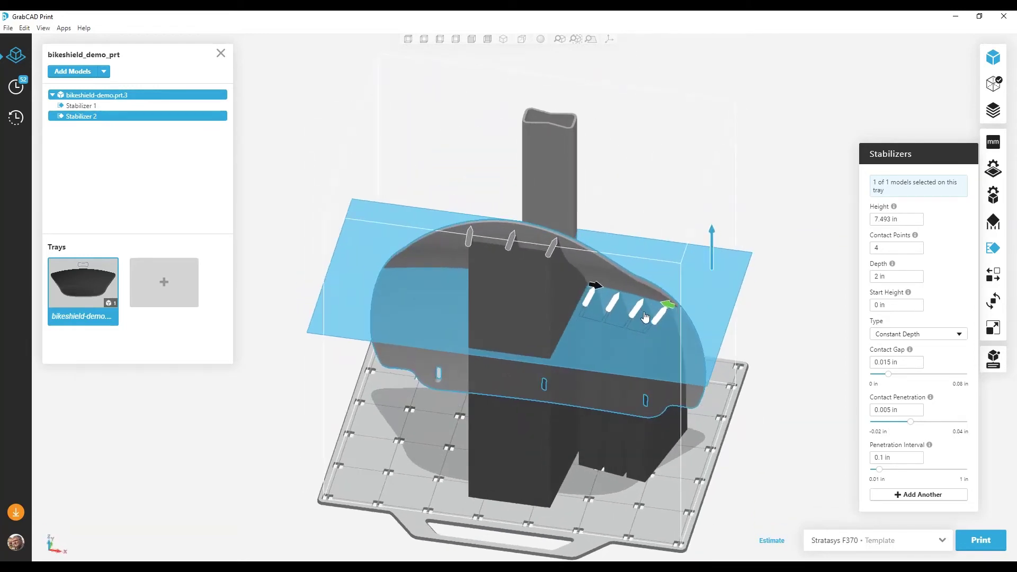
{"action": "left_click", "coordinate": [906, 497]}
{"action": "right_click_drag", "start_coordinate": [813, 538], "coordinate": [648, 314]}
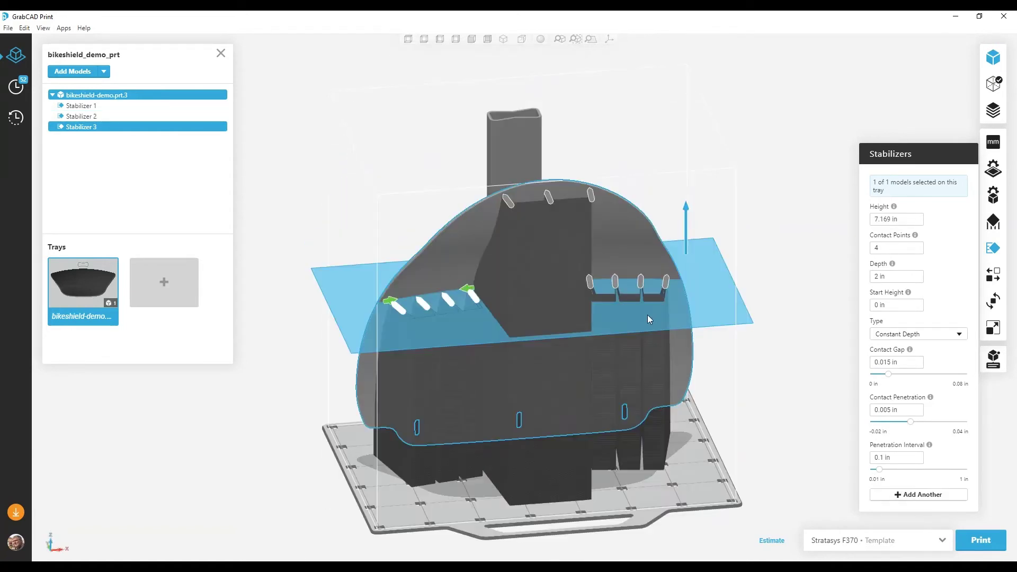
{"action": "mouse_move", "coordinate": [569, 325]}
{"action": "right_mouse_down"}
{"action": "mouse_move", "coordinate": [503, 236]}
{"action": "mouse_move", "coordinate": [577, 365]}
{"action": "mouse_move", "coordinate": [582, 342]}
{"action": "mouse_move", "coordinate": [476, 292]}
{"action": "mouse_move", "coordinate": [549, 308]}
{"action": "mouse_move", "coordinate": [573, 330]}
{"action": "right_mouse_up"}
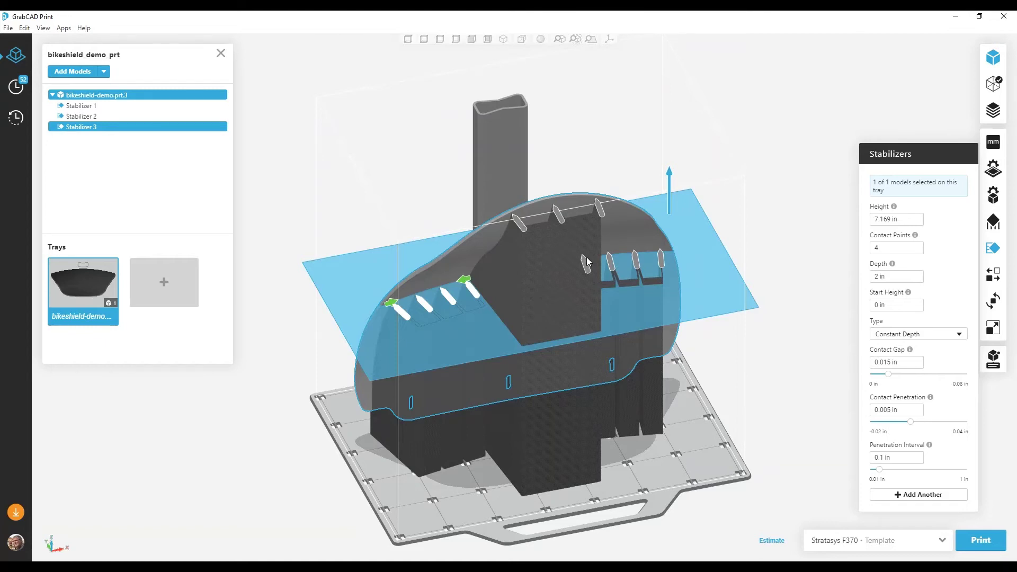
Review the settings and contact points of Stabilizer 2, Stabilizer 1 and Stabilizer 3 in turn.
{"action": "left_click", "coordinate": [75, 118]}
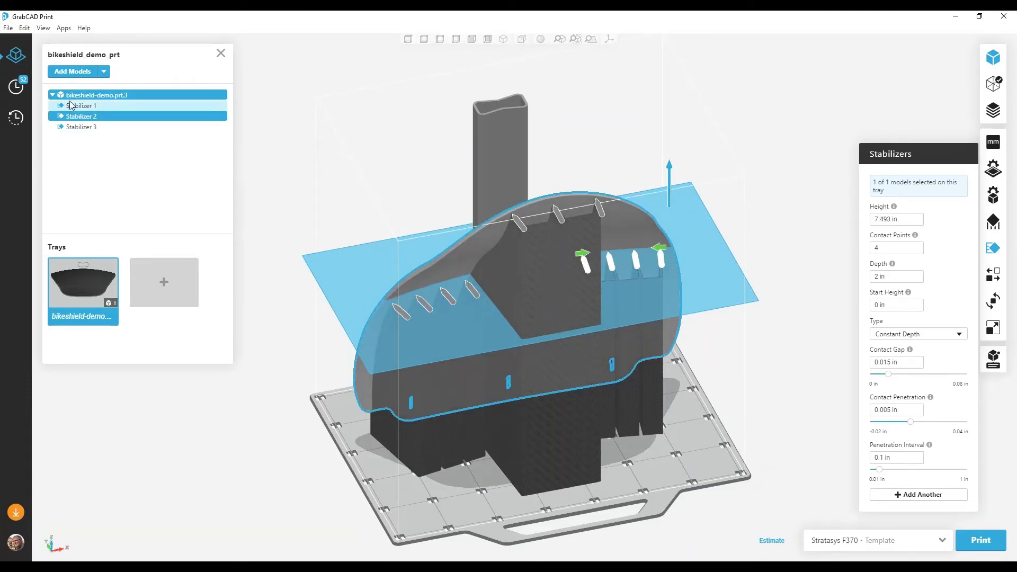
{"action": "left_click", "coordinate": [72, 106]}
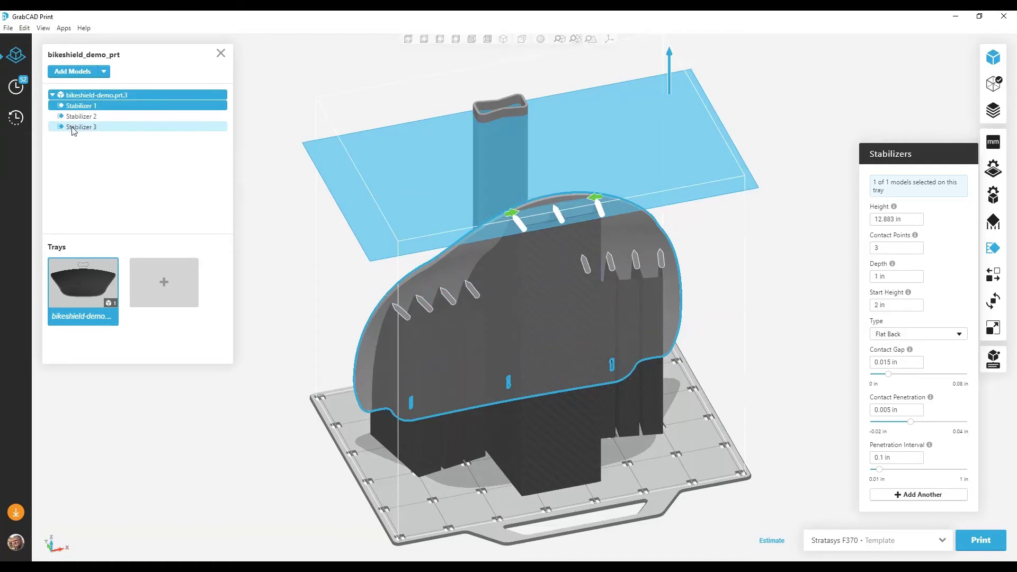
{"action": "left_click", "coordinate": [75, 127]}
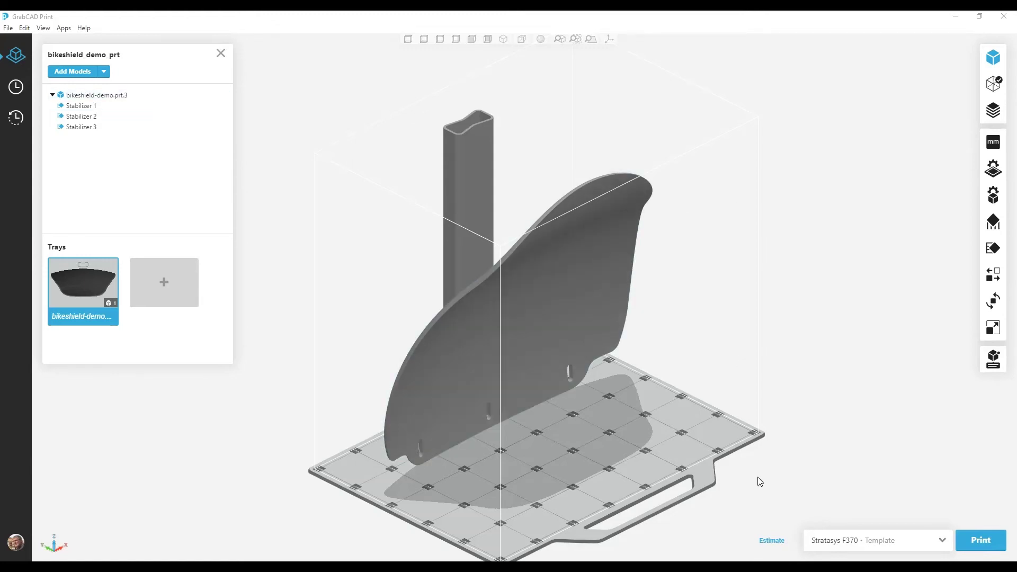
Search the printer list for F770 and switch the project to the Stratasys F770 template.
{"action": "left_click", "coordinate": [851, 541]}
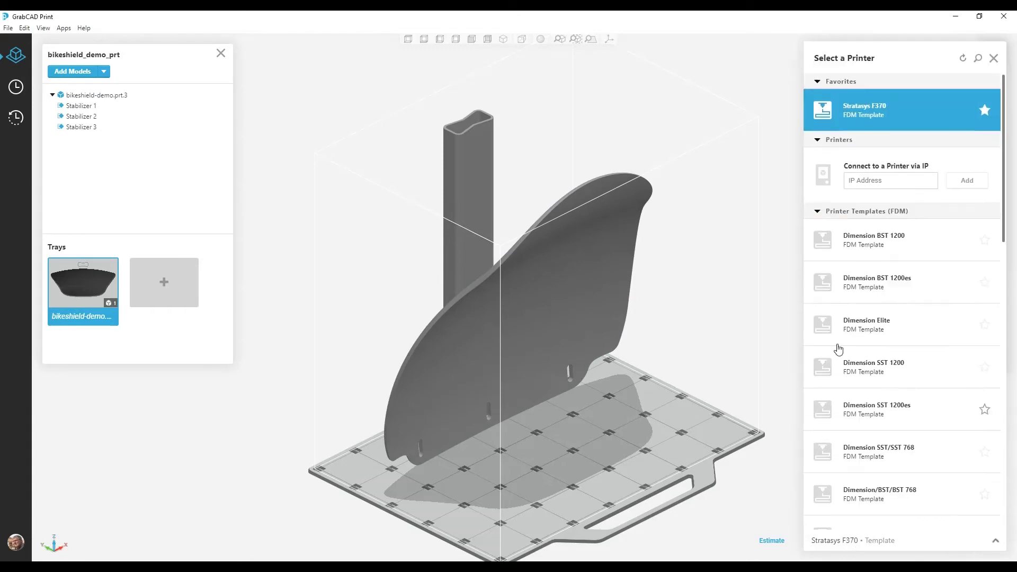
{"action": "left_click", "coordinate": [977, 59]}
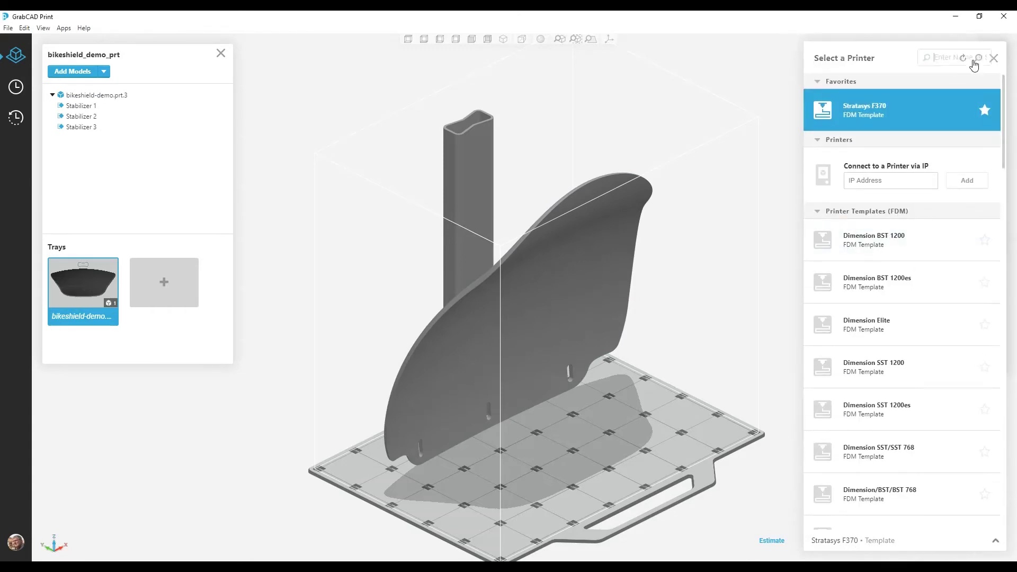
{"action": "type", "text": "F770"}
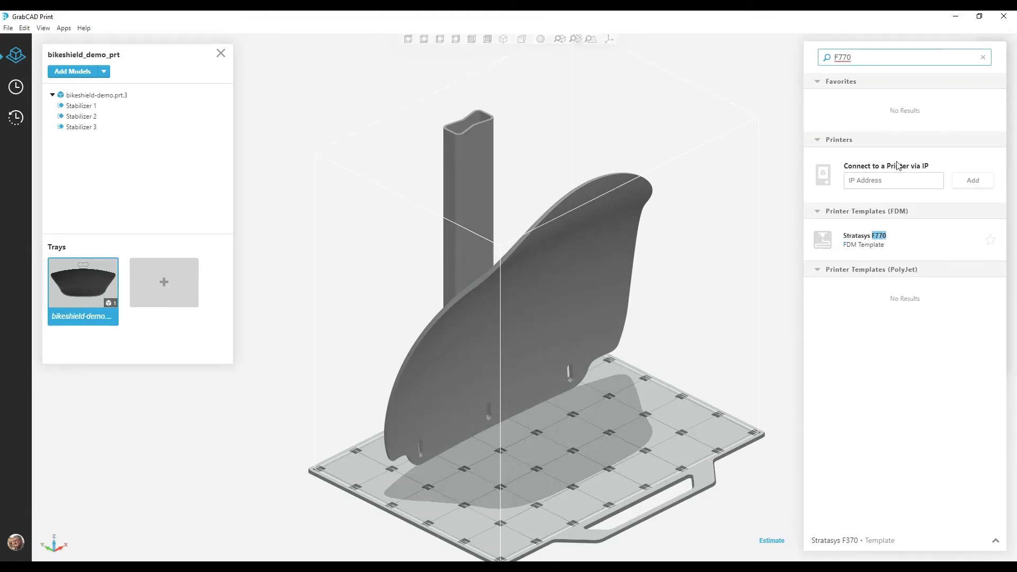
{"action": "left_click", "coordinate": [889, 233]}
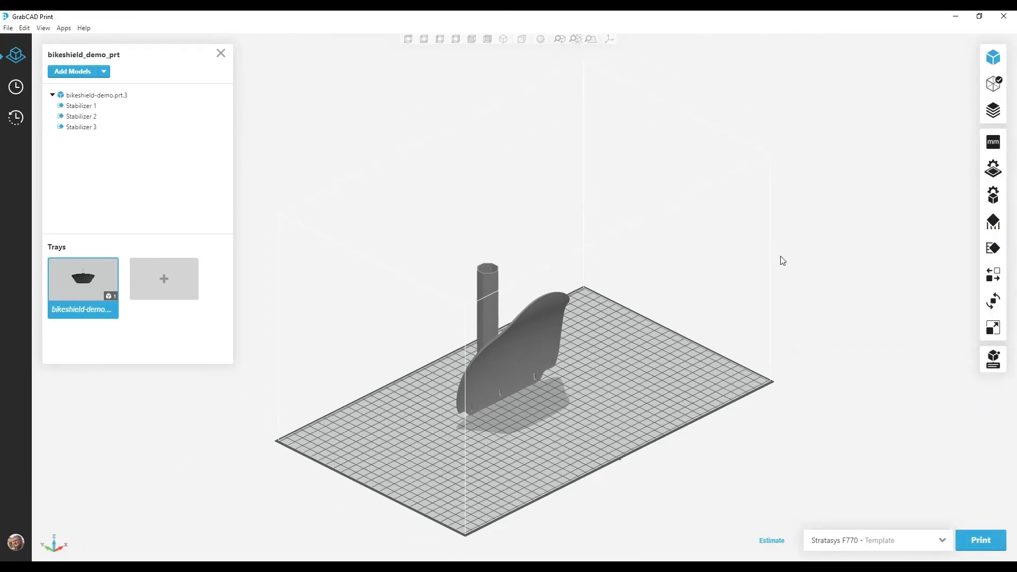
Open Stabilizer 3, examine the shield's stabilizer walls from both sides on the larger tray, and close the stabilizer settings.
{"action": "left_click", "coordinate": [90, 96]}
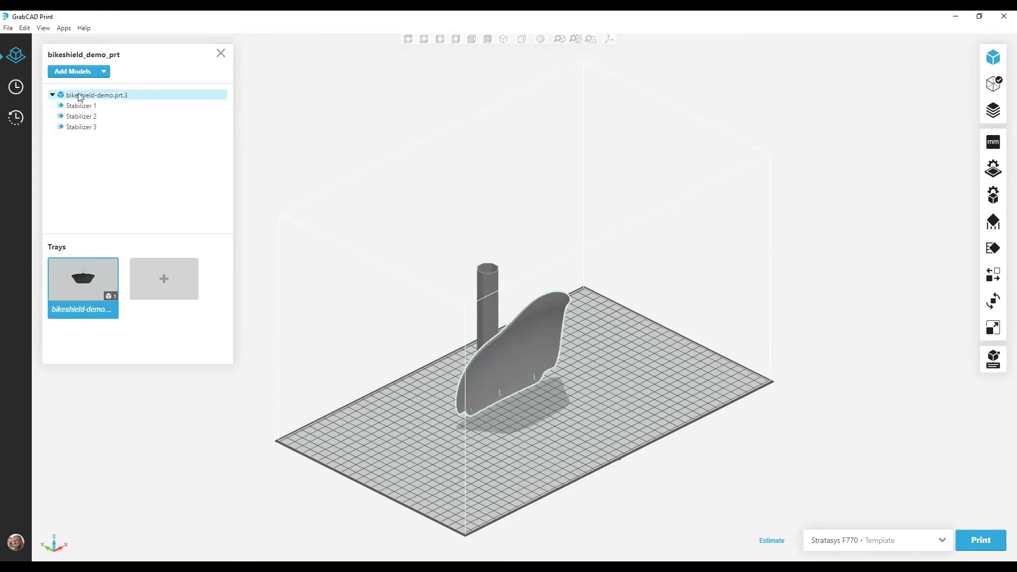
{"action": "left_click", "coordinate": [80, 129]}
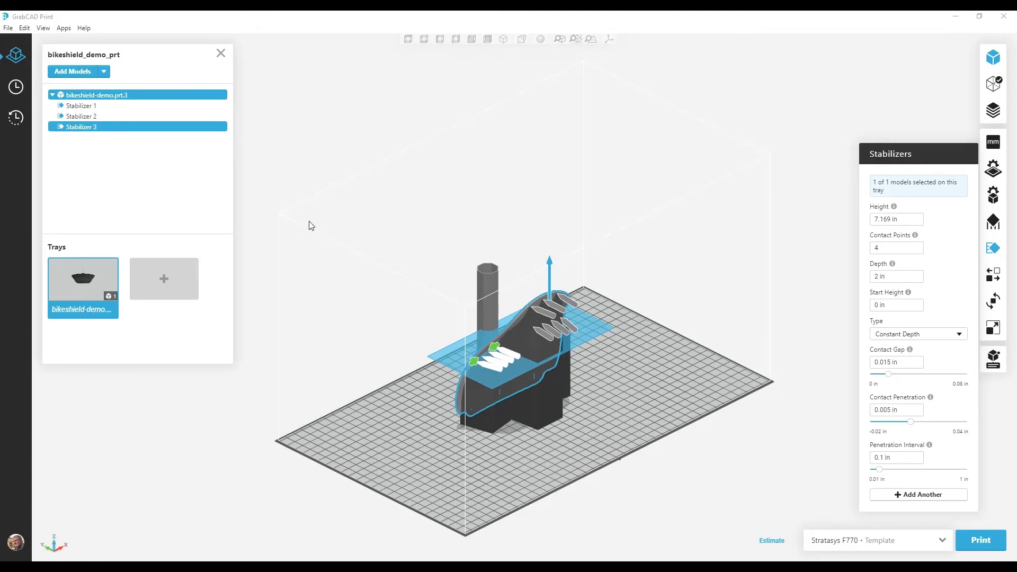
{"action": "middle_click_drag", "start_coordinate": [311, 222], "coordinate": [276, 192]}
{"action": "right_click_drag", "start_coordinate": [275, 191], "coordinate": [155, 204]}
{"action": "scroll", "coordinate": [462, 356], "scroll_direction": "up", "scroll_amount": 5}
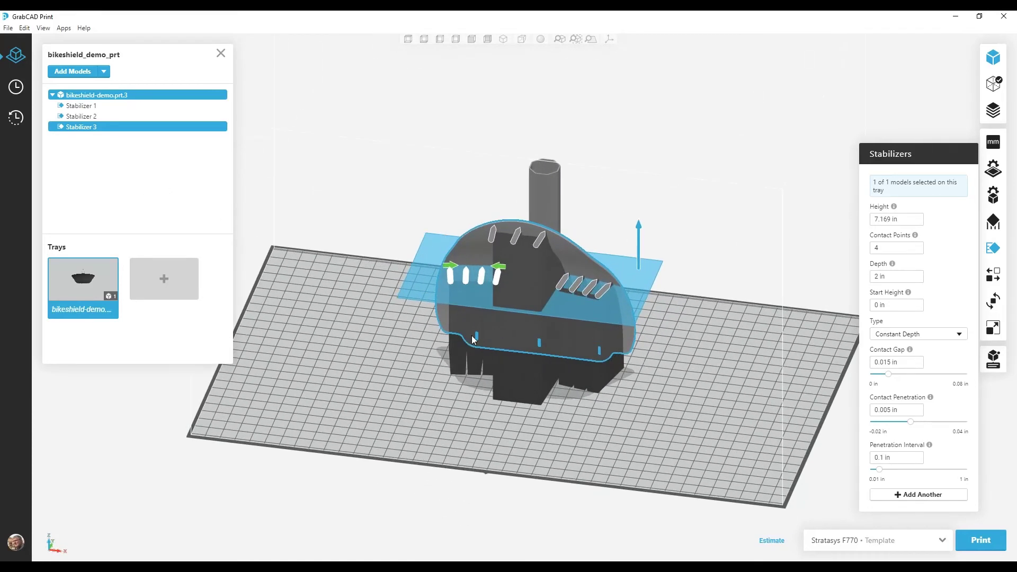
{"action": "right_click_drag", "start_coordinate": [477, 320], "coordinate": [633, 320]}
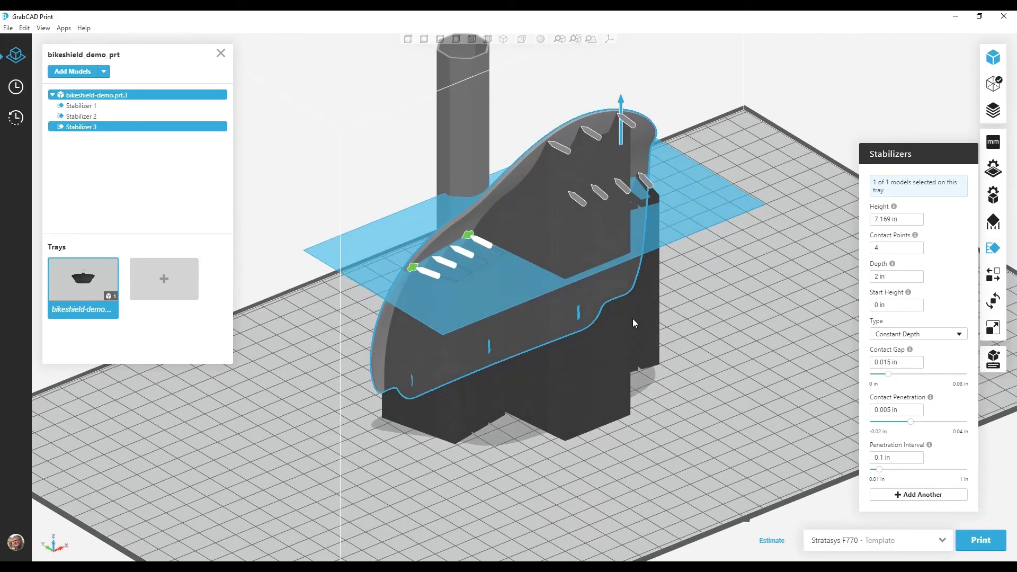
{"action": "left_click", "coordinate": [996, 250]}
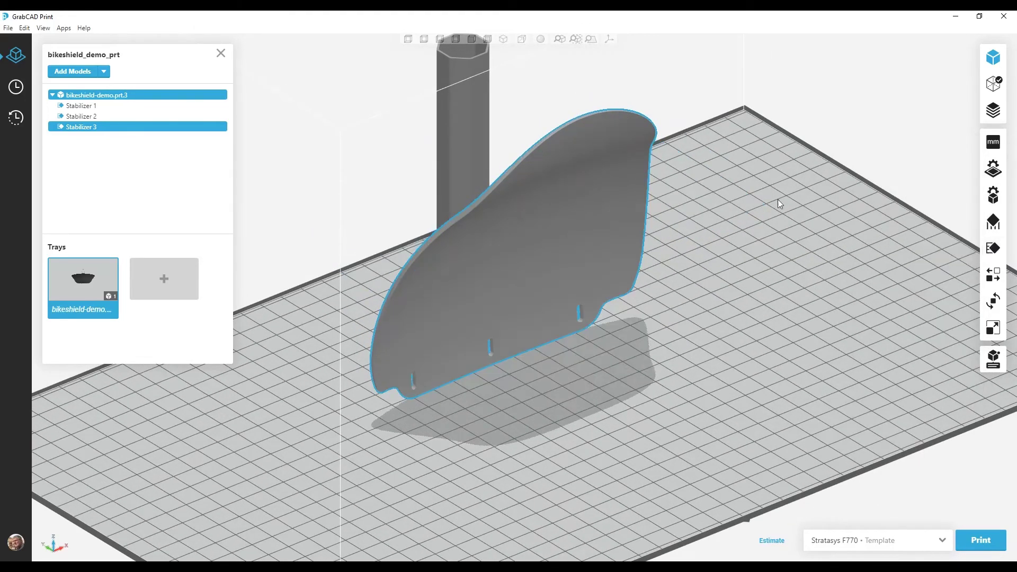
Copy the bikeshield model with its stabilizers and paste two copies onto the tray.
{"action": "scroll", "coordinate": [735, 171], "scroll_direction": "down", "scroll_amount": 3}
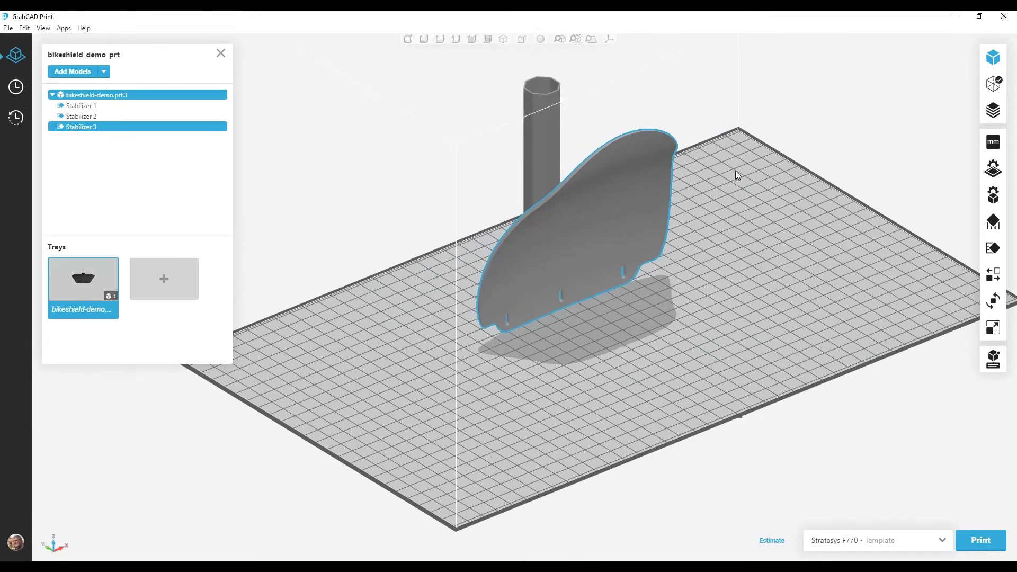
{"action": "right_click", "coordinate": [626, 192]}
{"action": "left_click", "coordinate": [646, 197]}
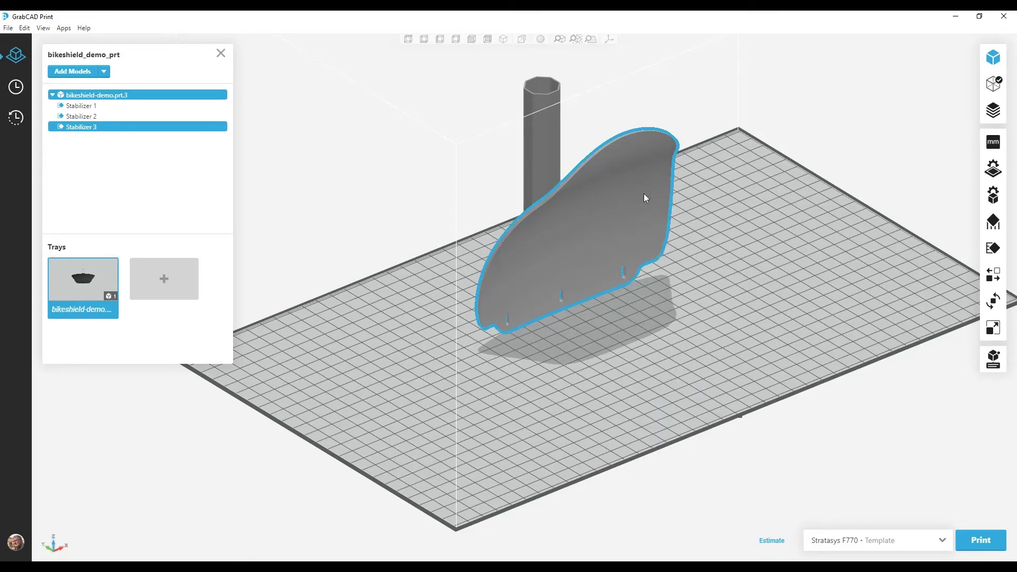
{"action": "right_click", "coordinate": [644, 195]}
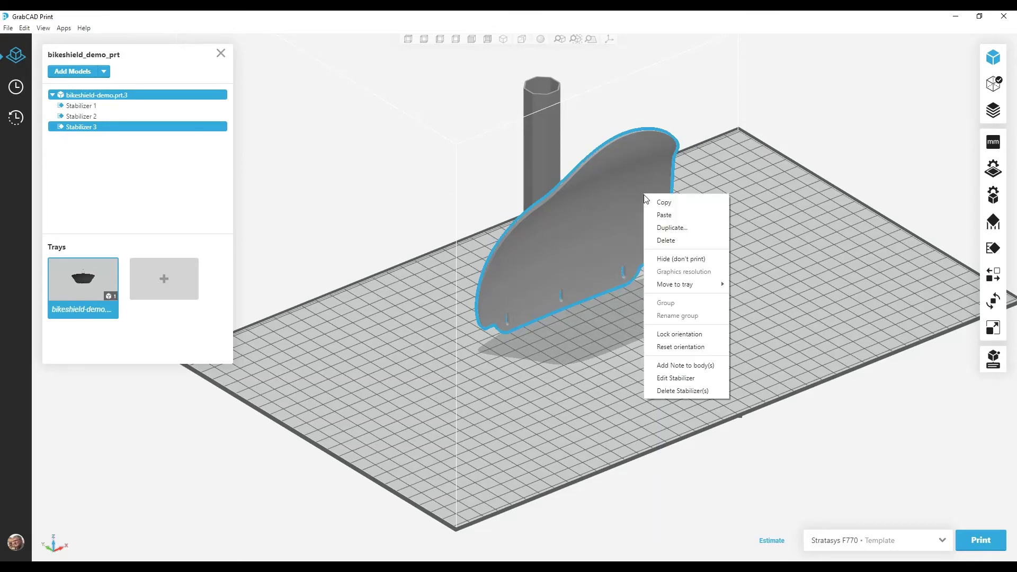
{"action": "left_click", "coordinate": [660, 210]}
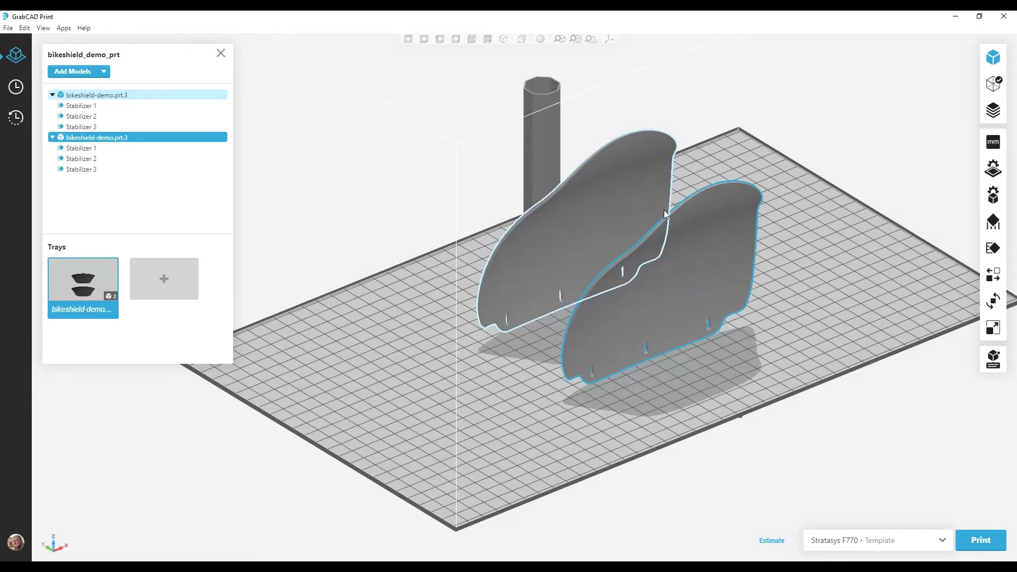
{"action": "right_click", "coordinate": [705, 230]}
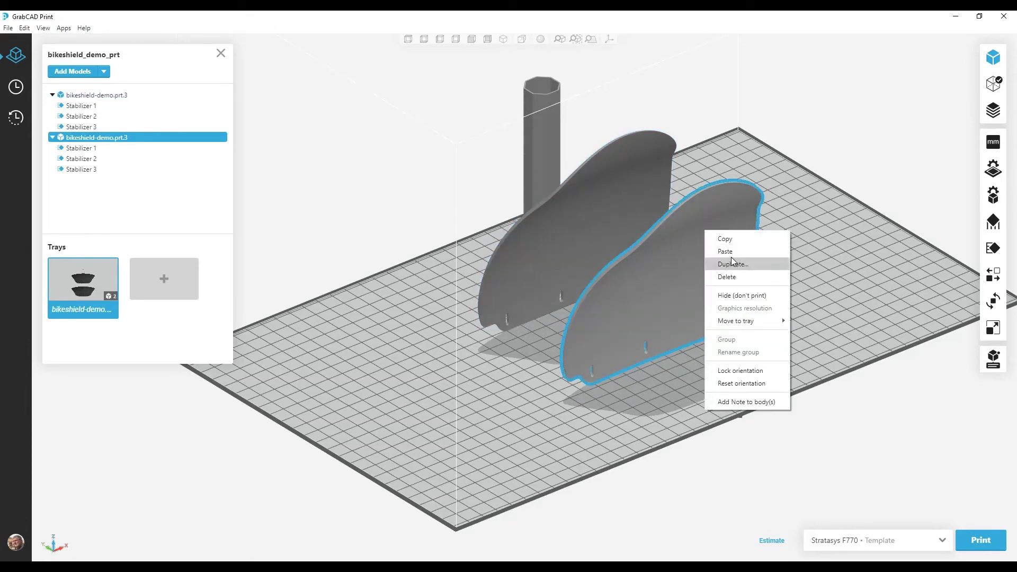
{"action": "left_click", "coordinate": [729, 252]}
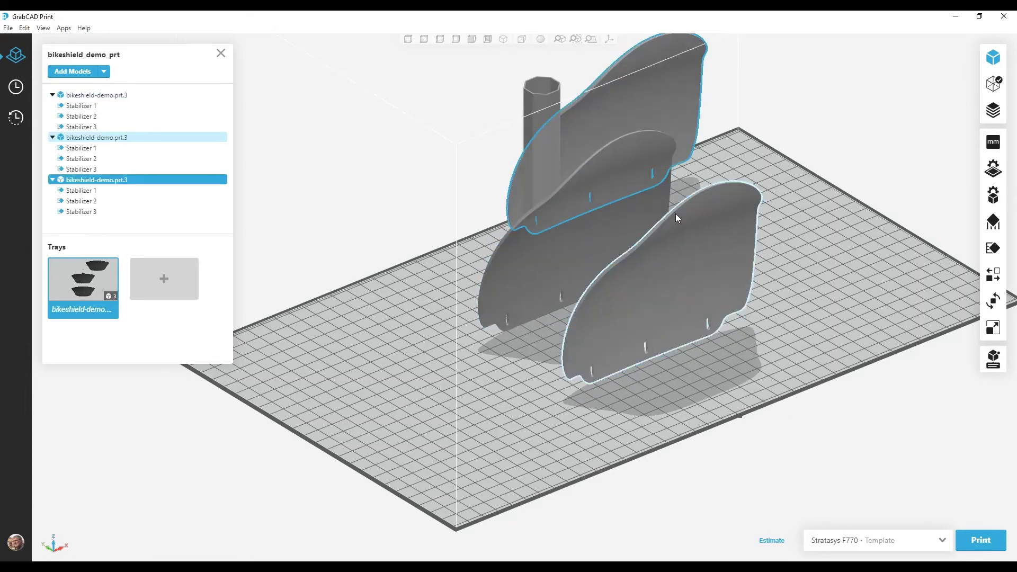
Create 2 duplicates of the frontmost pasted shield and arrange the models on this tray.
{"action": "left_click", "coordinate": [689, 236]}
{"action": "right_click", "coordinate": [689, 236]}
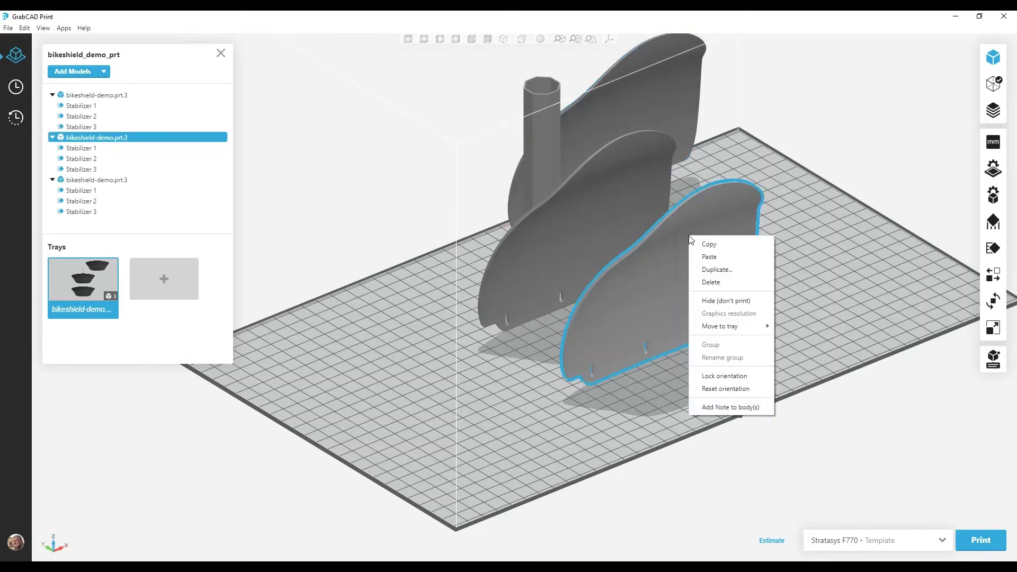
{"action": "left_click", "coordinate": [714, 269]}
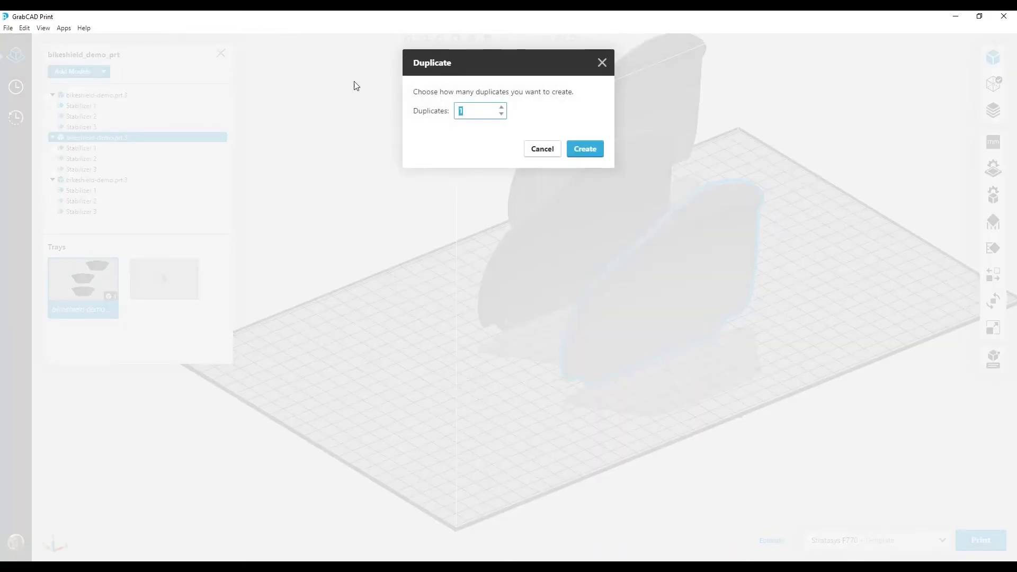
{"action": "left_click", "coordinate": [502, 109]}
{"action": "left_click", "coordinate": [502, 109]}
{"action": "left_click", "coordinate": [502, 114]}
{"action": "left_click", "coordinate": [583, 154]}
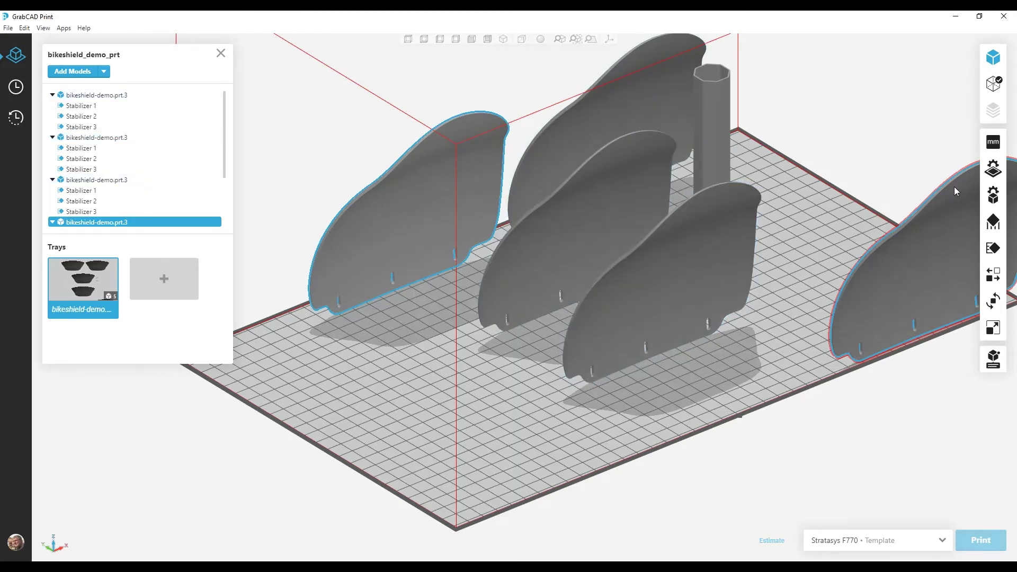
{"action": "left_click", "coordinate": [989, 280]}
{"action": "left_click", "coordinate": [918, 364]}
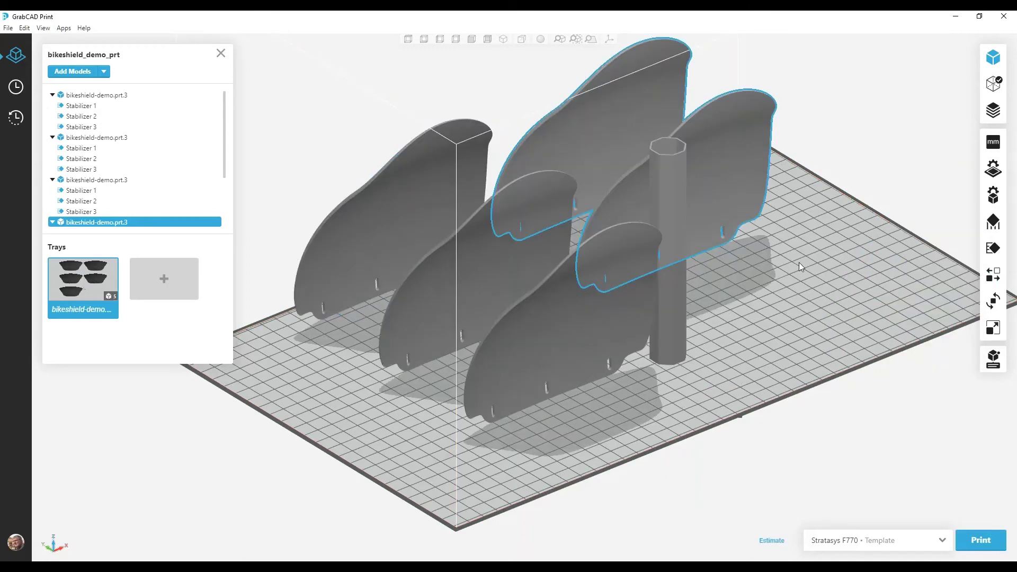
Create 2 duplicates of the shield behind the purge tower and arrange this tray again with 0.75 in model spacing.
{"action": "right_click_drag", "start_coordinate": [717, 264], "coordinate": [738, 383]}
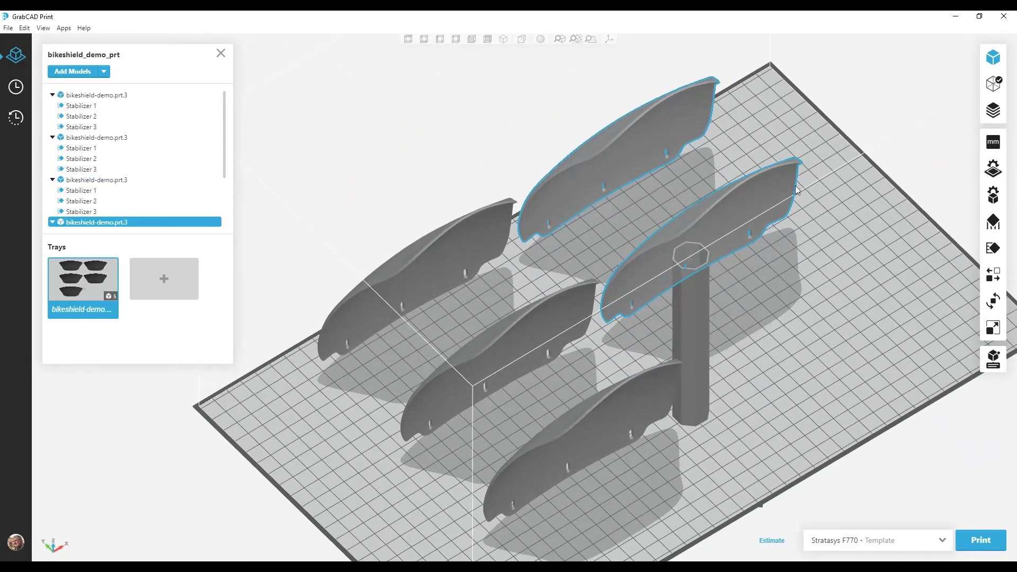
{"action": "left_click", "coordinate": [736, 186]}
{"action": "right_click", "coordinate": [736, 187]}
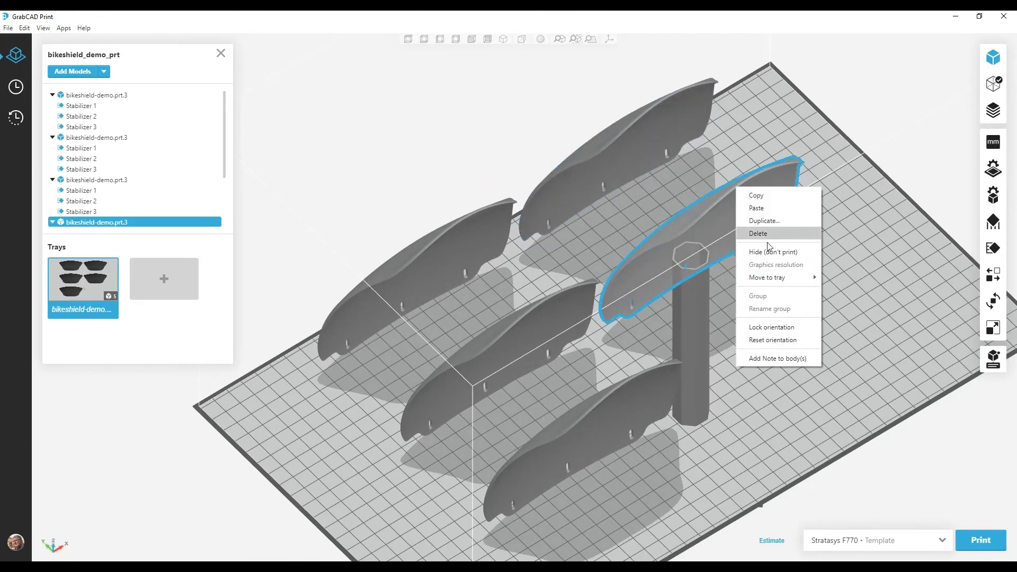
{"action": "left_click", "coordinate": [784, 222]}
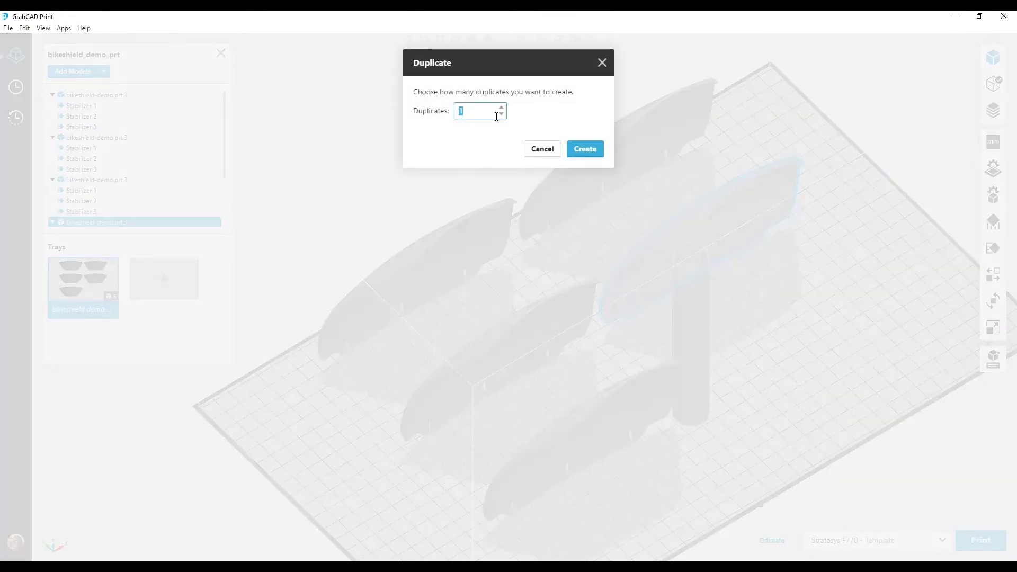
{"action": "left_click", "coordinate": [503, 106]}
{"action": "left_click", "coordinate": [593, 153]}
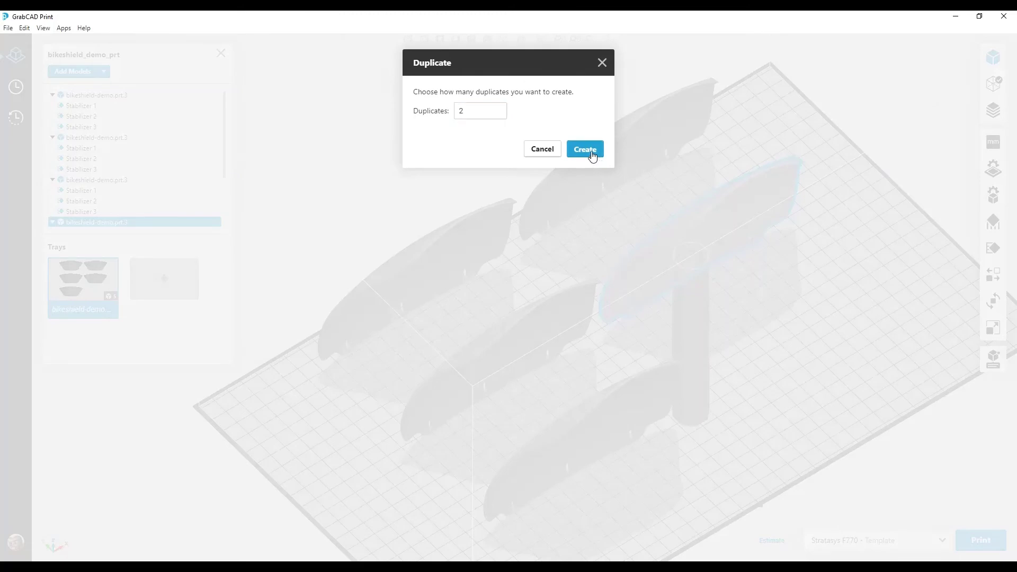
{"action": "right_click_drag", "start_coordinate": [715, 231], "coordinate": [701, 180]}
{"action": "left_click", "coordinate": [993, 275]}
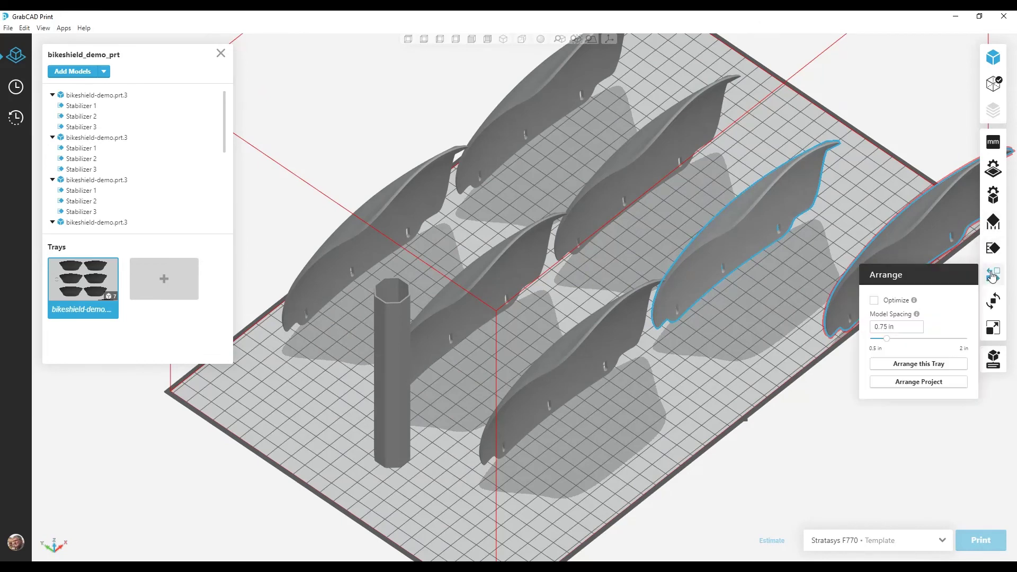
{"action": "left_click", "coordinate": [913, 365]}
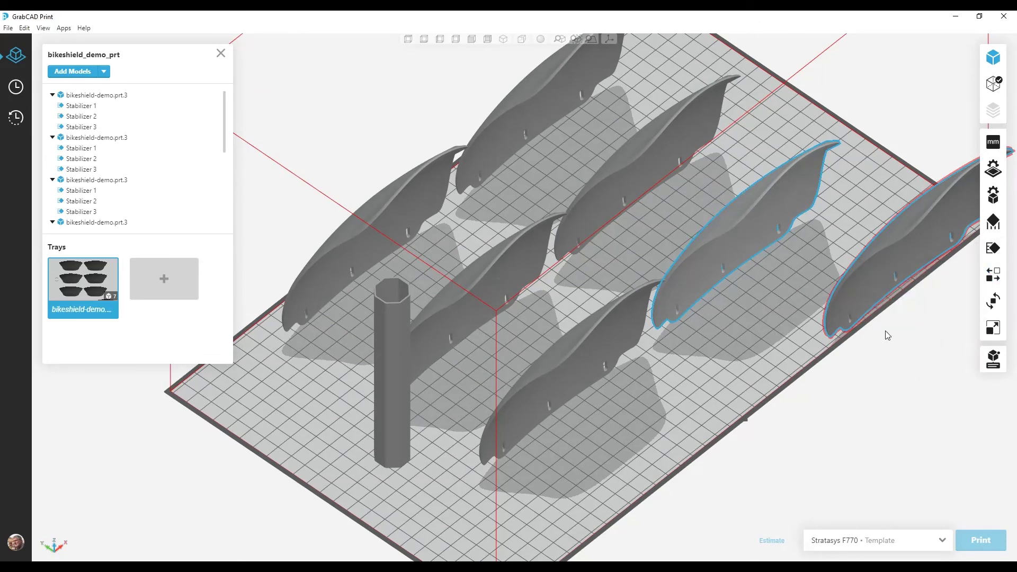
Select the five shields other than the two along the tray's back edge and rotate them by 90° about the Z axis.
{"action": "scroll", "coordinate": [701, 259], "scroll_direction": "down", "scroll_amount": 5}
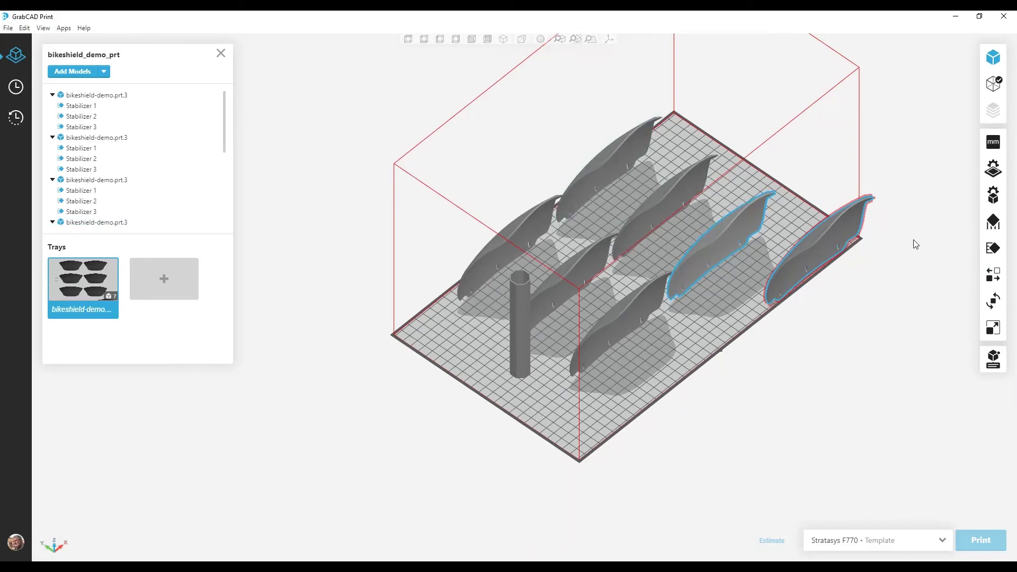
{"action": "left_click_drag", "start_coordinate": [926, 253], "coordinate": [1012, 143]}
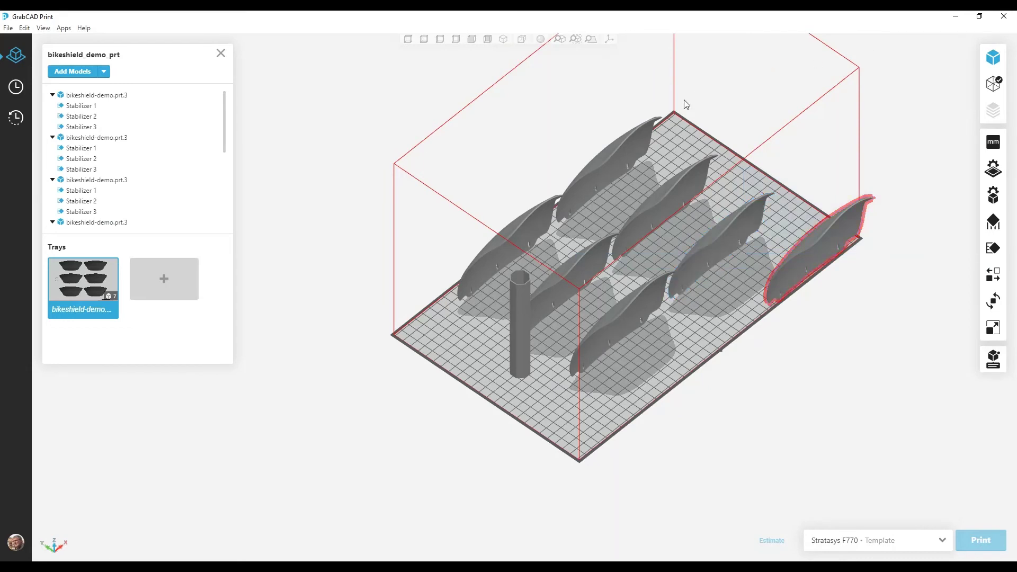
{"action": "left_click", "coordinate": [673, 196]}
{"action": "left_click", "coordinate": [737, 224], "text": "ctrl"}
{"action": "left_click", "coordinate": [808, 238], "text": "ctrl"}
{"action": "left_click", "coordinate": [609, 291], "text": "ctrl"}
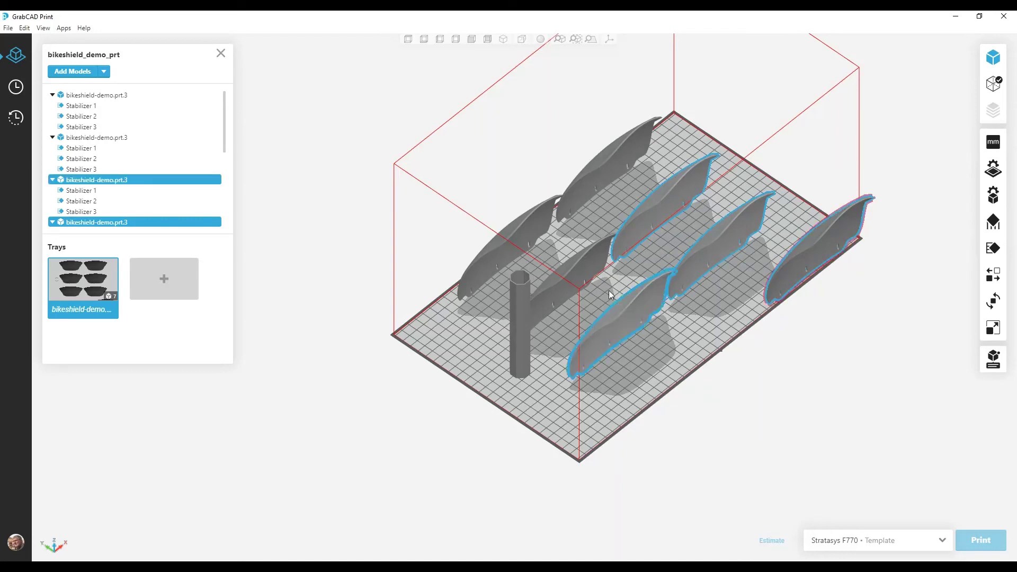
{"action": "left_click", "coordinate": [576, 274], "text": "ctrl"}
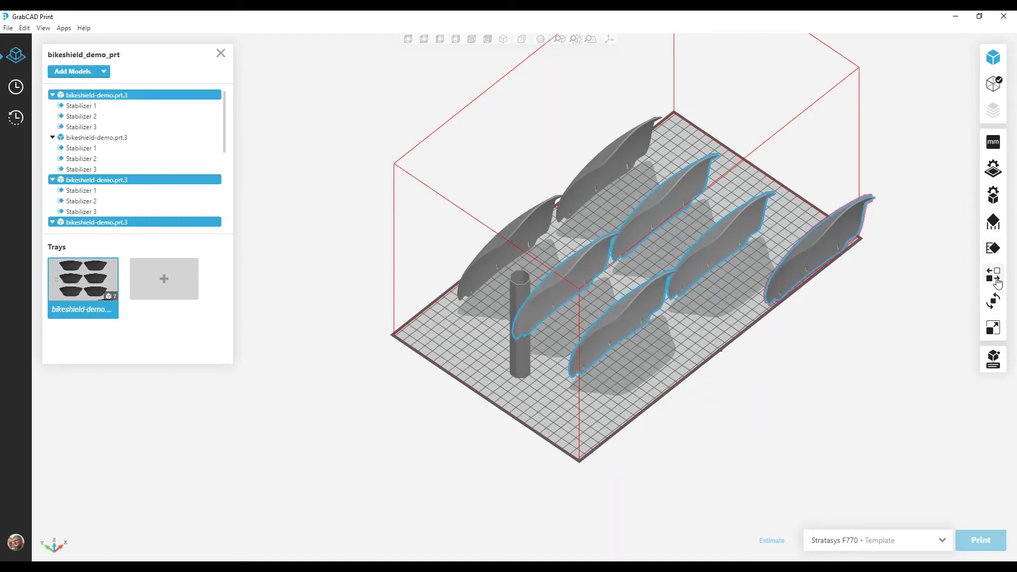
{"action": "left_click", "coordinate": [994, 301]}
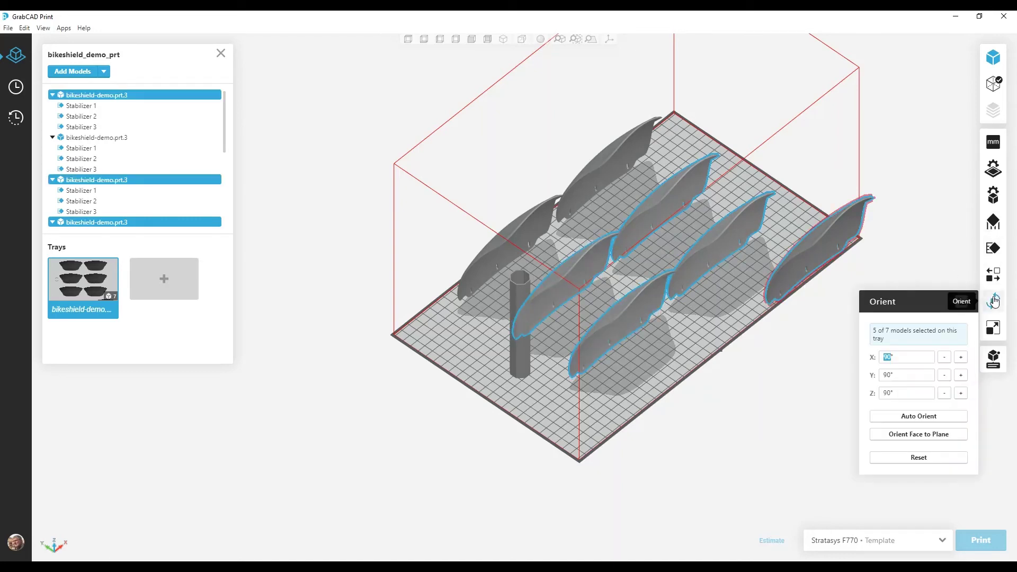
{"action": "left_click", "coordinate": [960, 397]}
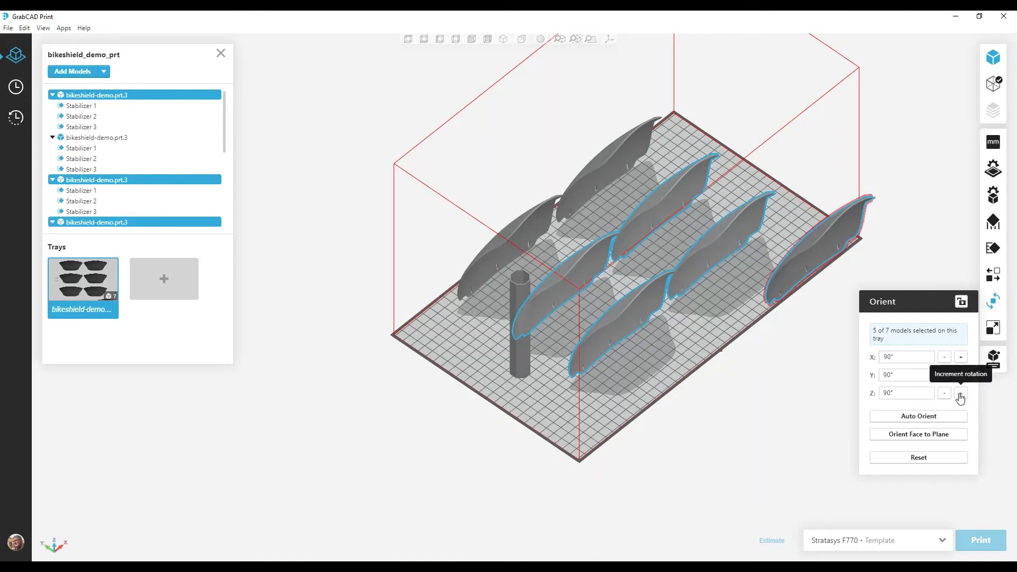
{"action": "left_click", "coordinate": [960, 394]}
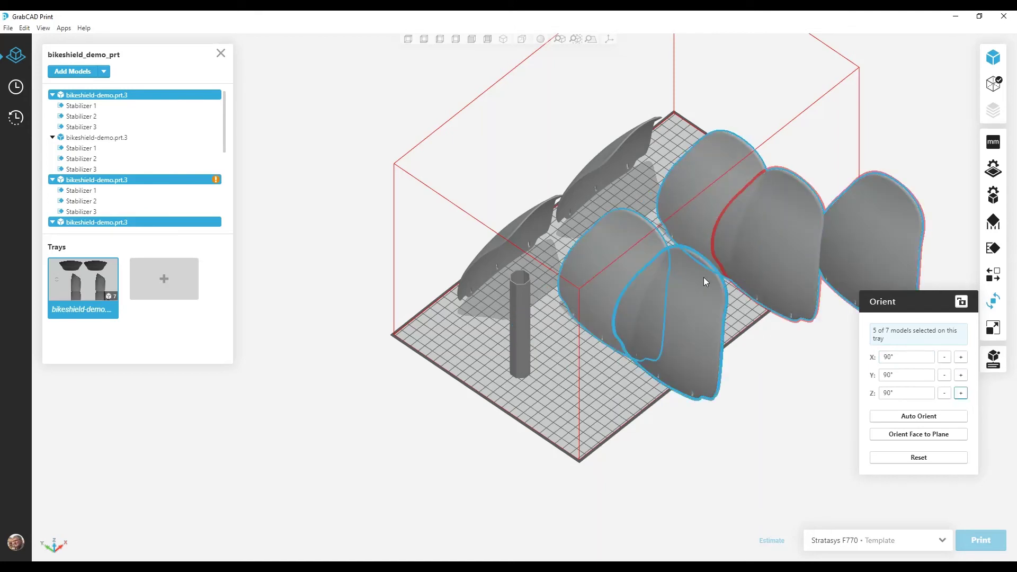
Close the orientation settings and arrange the rotated shields on this tray with 0.75 in model spacing.
{"action": "left_click", "coordinate": [1003, 307]}
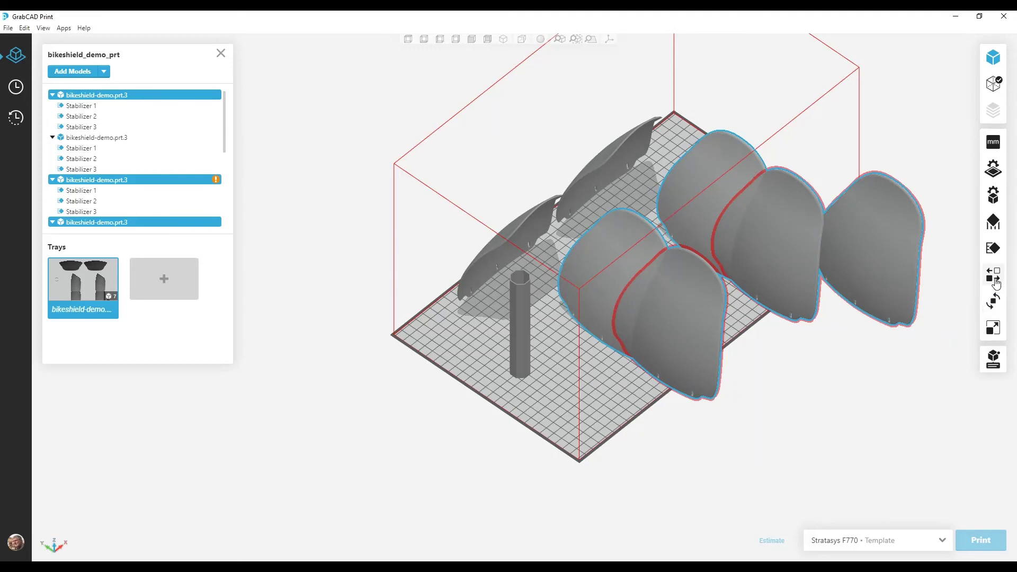
{"action": "left_click", "coordinate": [995, 281]}
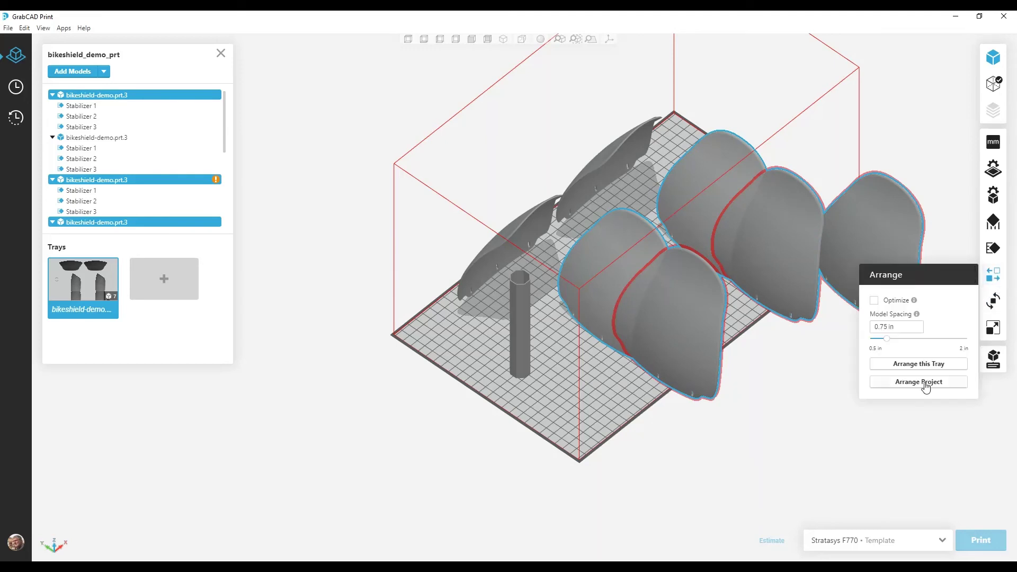
{"action": "left_click", "coordinate": [921, 365]}
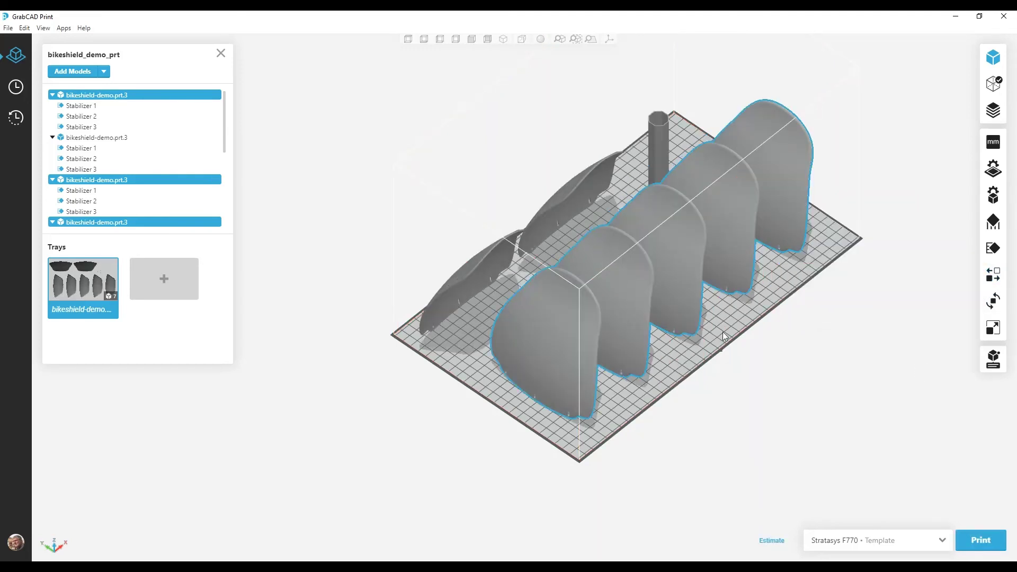
Slice the arranged tray and inspect the 3D layer preview of the shields and purge tower from the front and from above.
{"action": "mouse_move", "coordinate": [725, 330]}
{"action": "right_mouse_down"}
{"action": "mouse_move", "coordinate": [717, 305]}
{"action": "mouse_move", "coordinate": [526, 329]}
{"action": "mouse_move", "coordinate": [698, 296]}
{"action": "mouse_move", "coordinate": [731, 318]}
{"action": "right_mouse_up"}
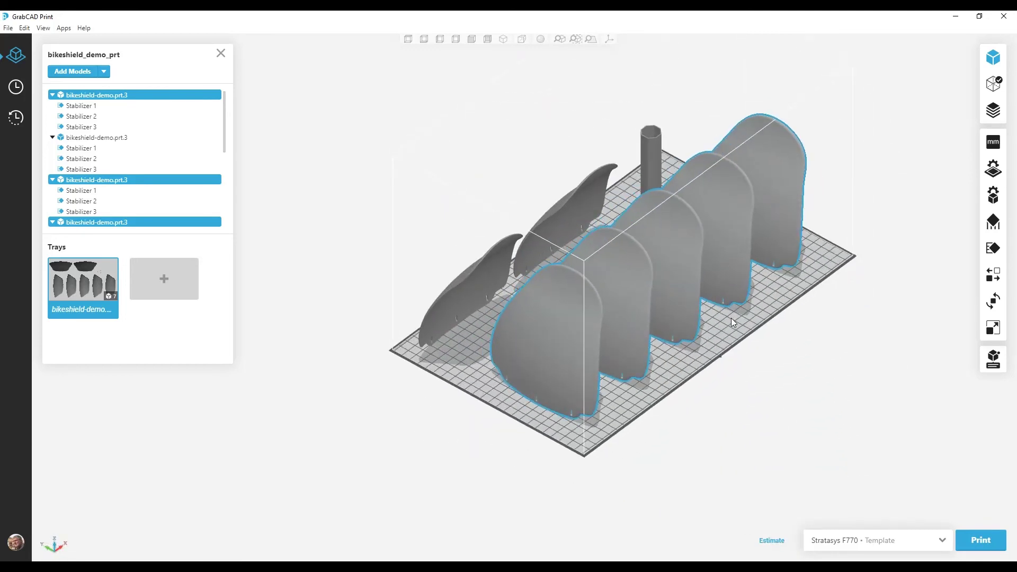
{"action": "left_click", "coordinate": [993, 112]}
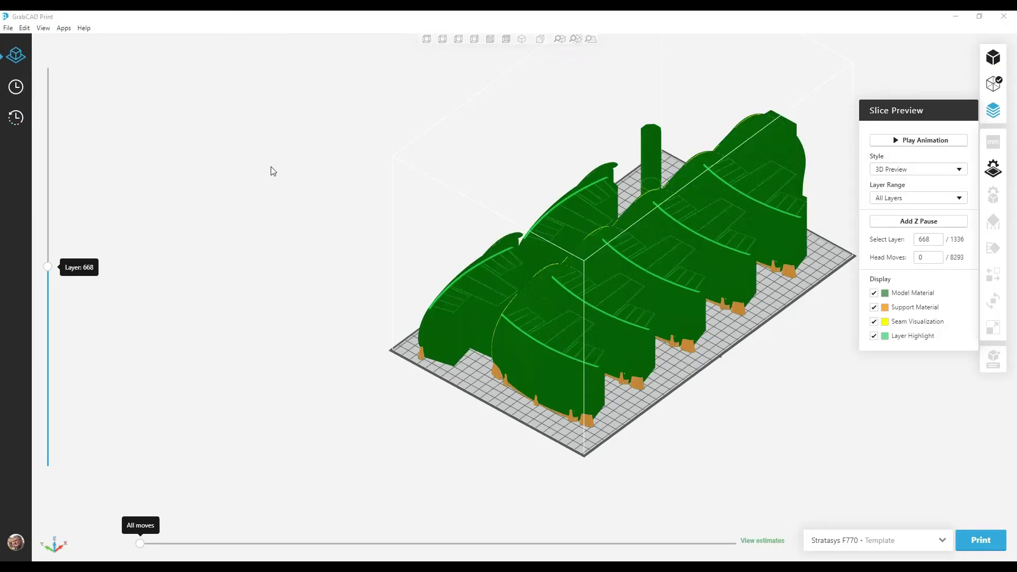
{"action": "middle_click_drag", "start_coordinate": [300, 186], "coordinate": [246, 175]}
{"action": "right_click_drag", "start_coordinate": [273, 197], "coordinate": [82, 168]}
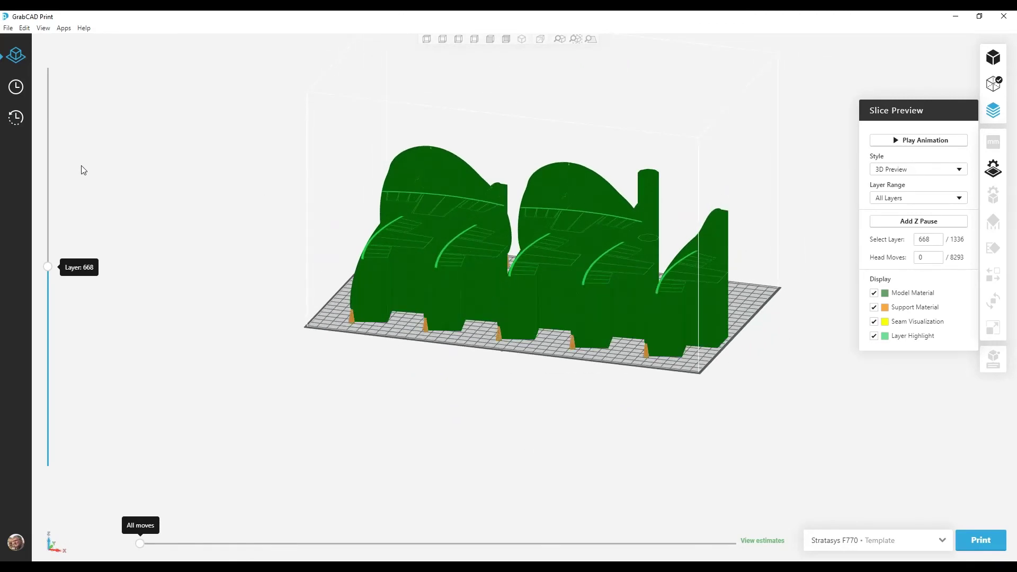
{"action": "key", "text": "t"}
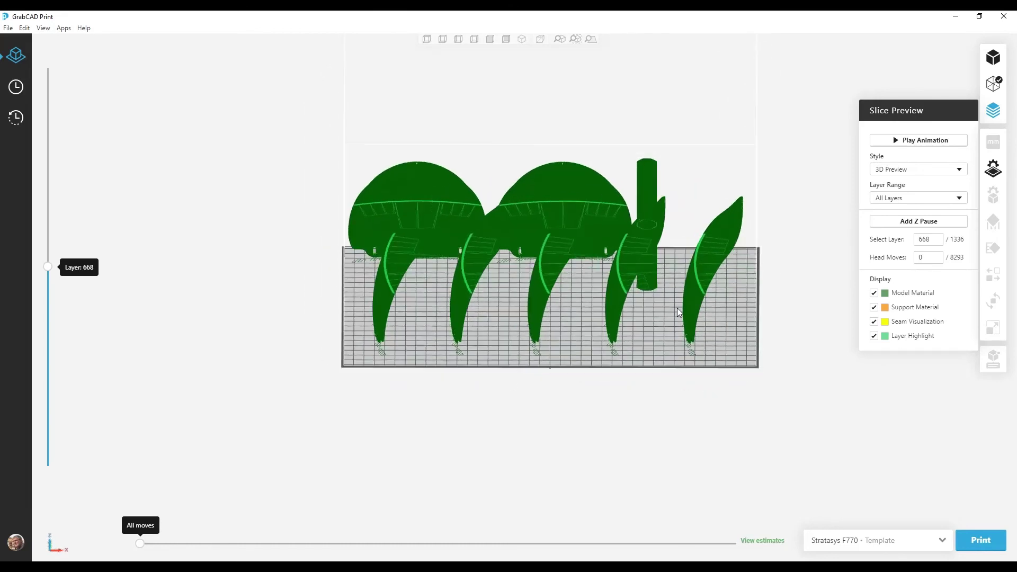
{"action": "right_click_drag", "start_coordinate": [664, 308], "coordinate": [694, 403]}
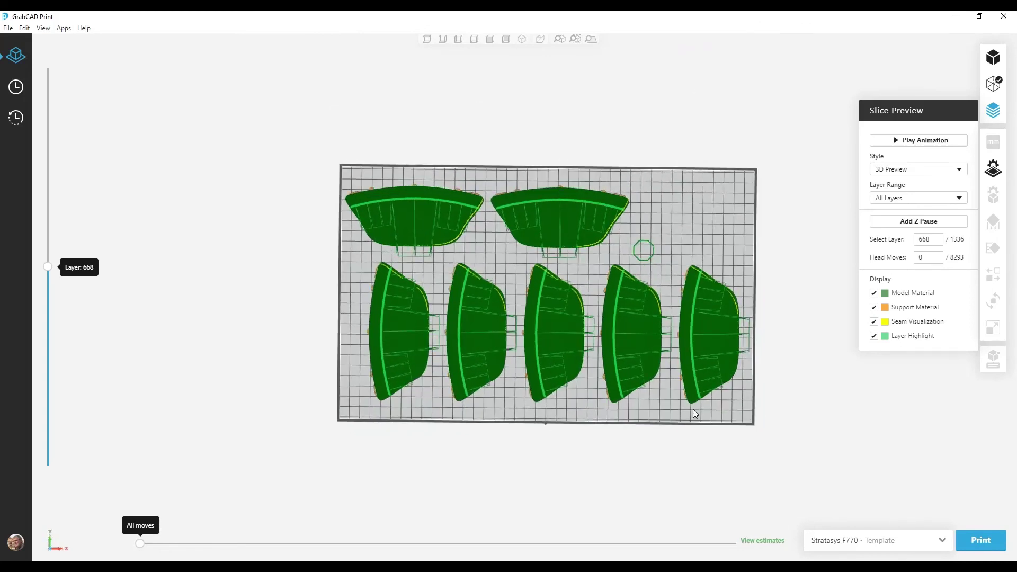